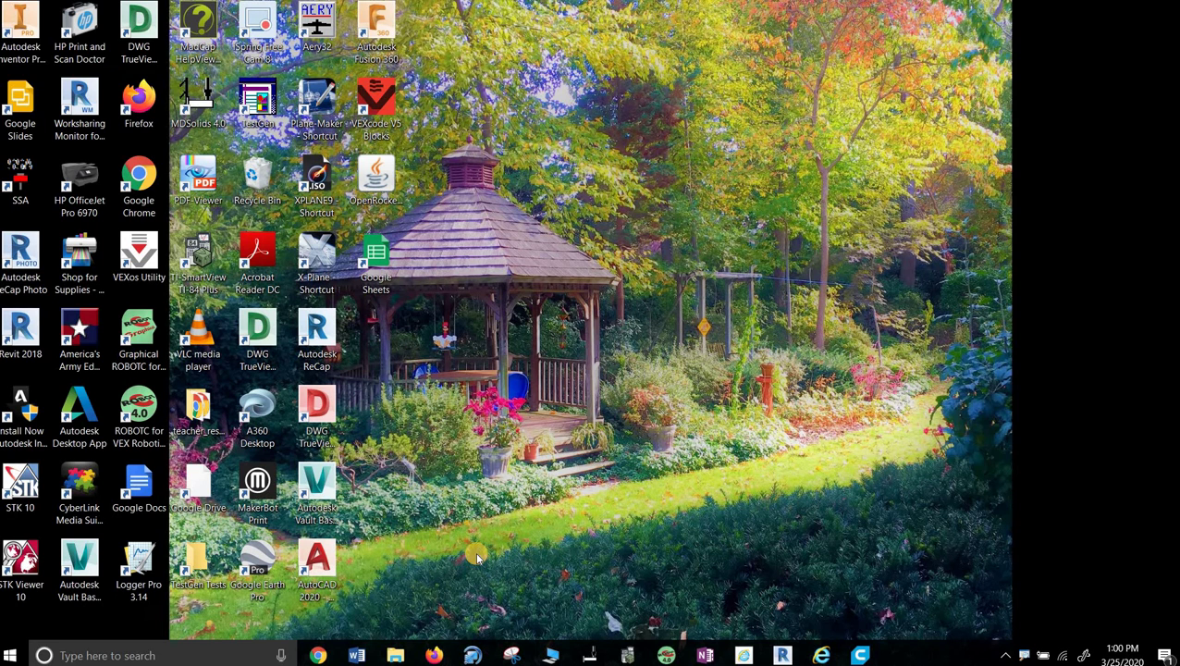
Restore Firefox showing the PLTW Model Creation activity and open a new blank tab.
click(427, 654)
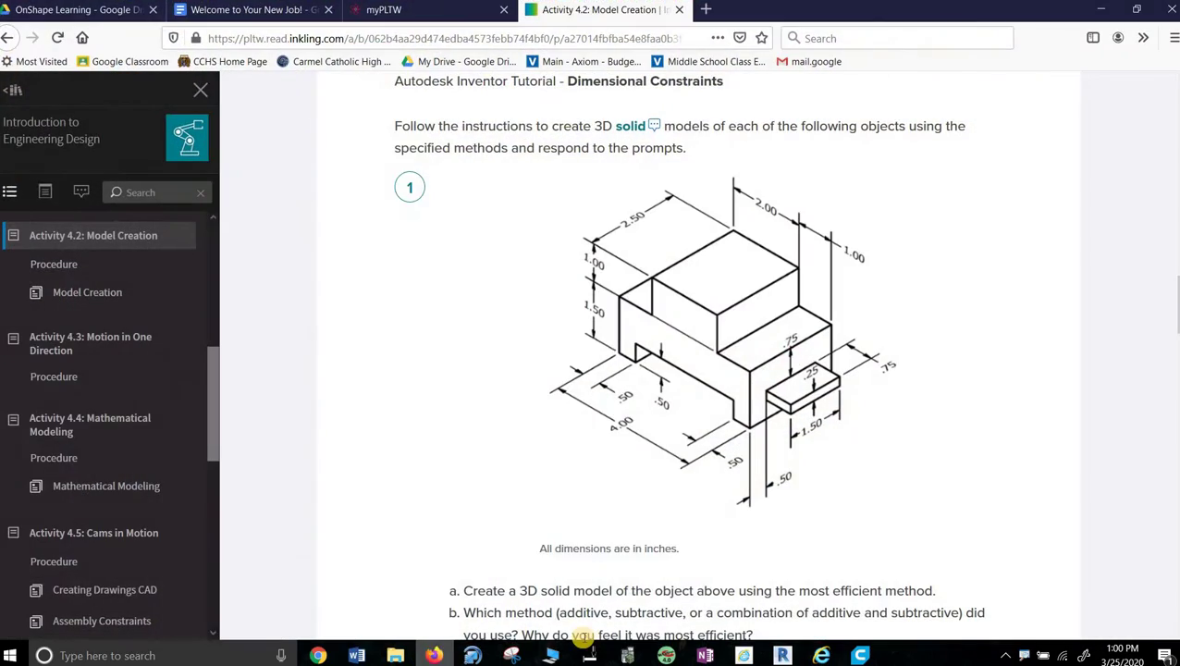
click(706, 9)
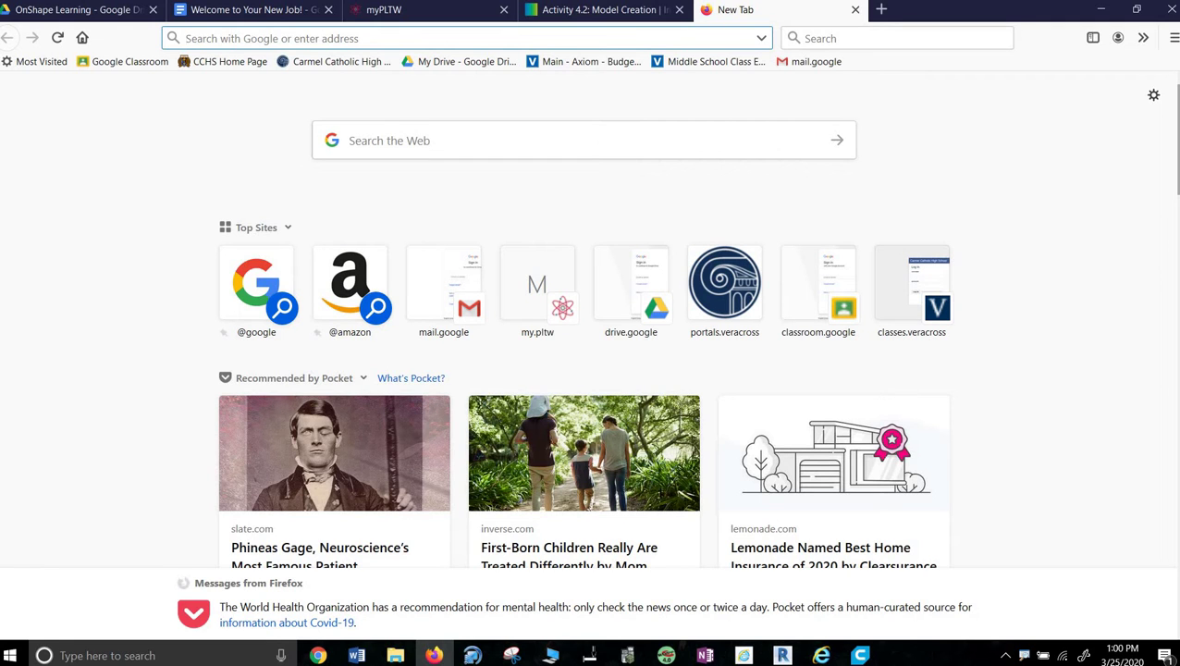
text(www.)
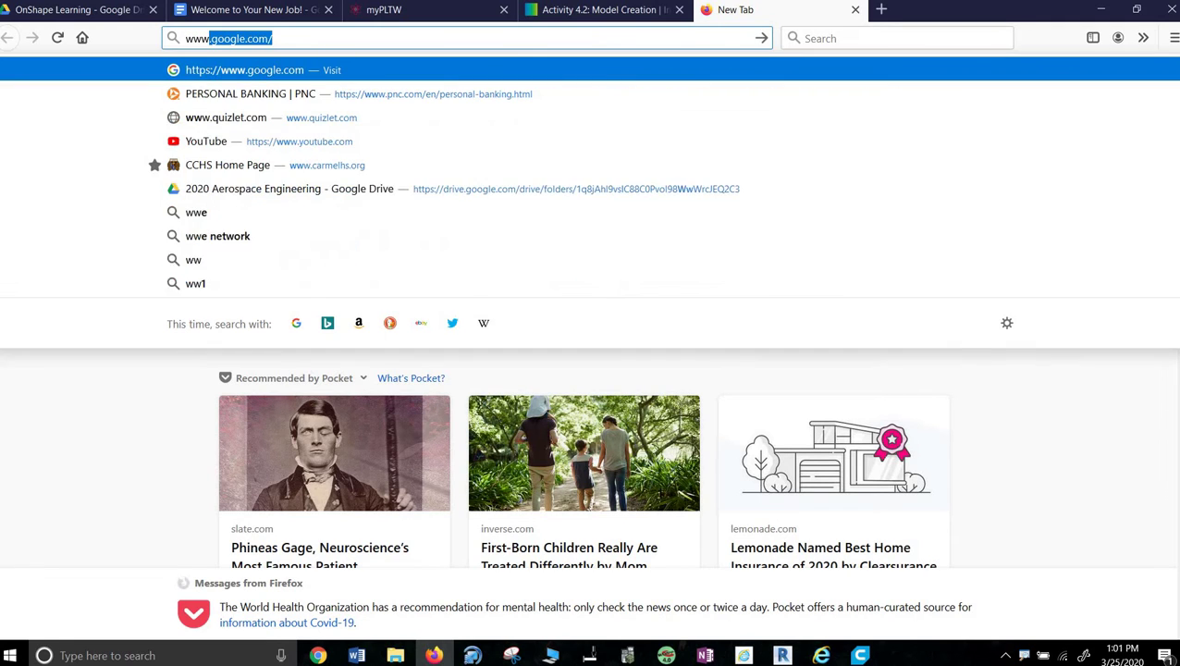
text(ins)
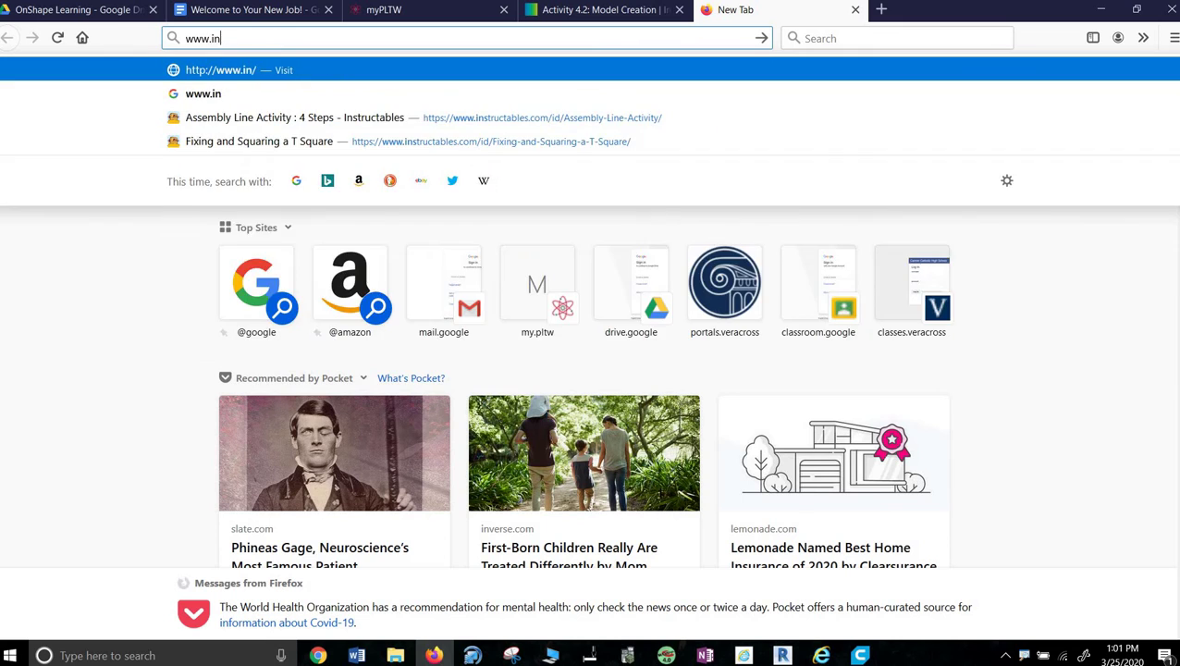
key(BackSpace)
key(BackSpace)
key(BackSpace)
text(onsh)
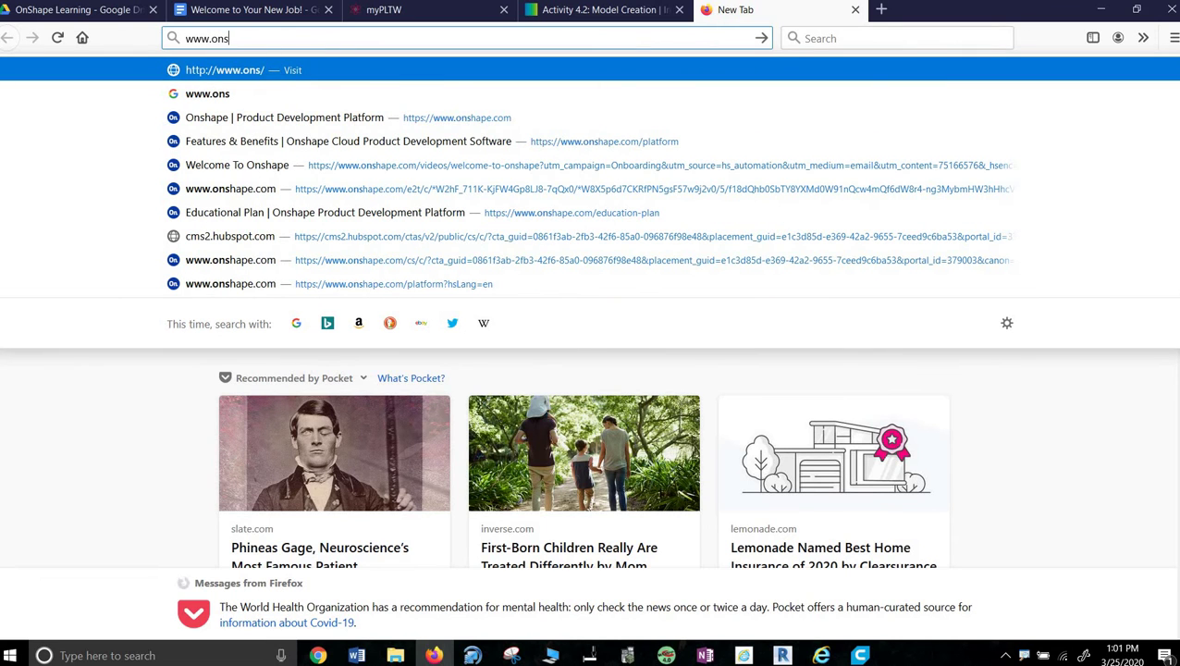
text(ape.com)
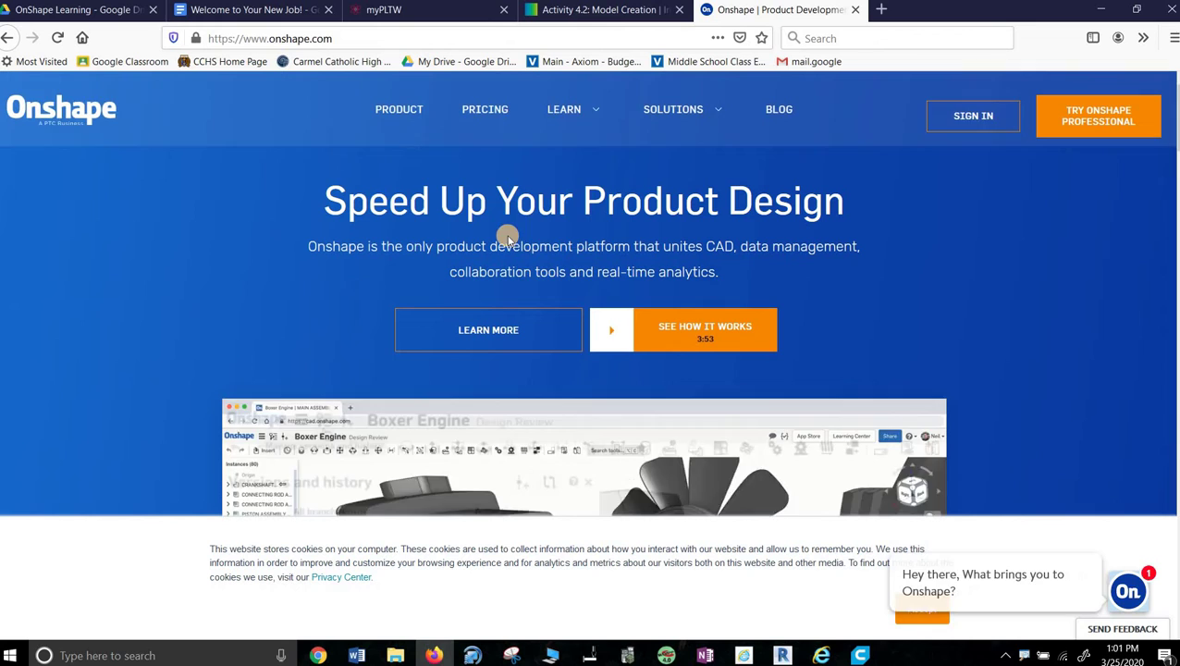
Browse the Onshape Learning Center, then return home and open the sign-in page.
mouse_move(590, 108)
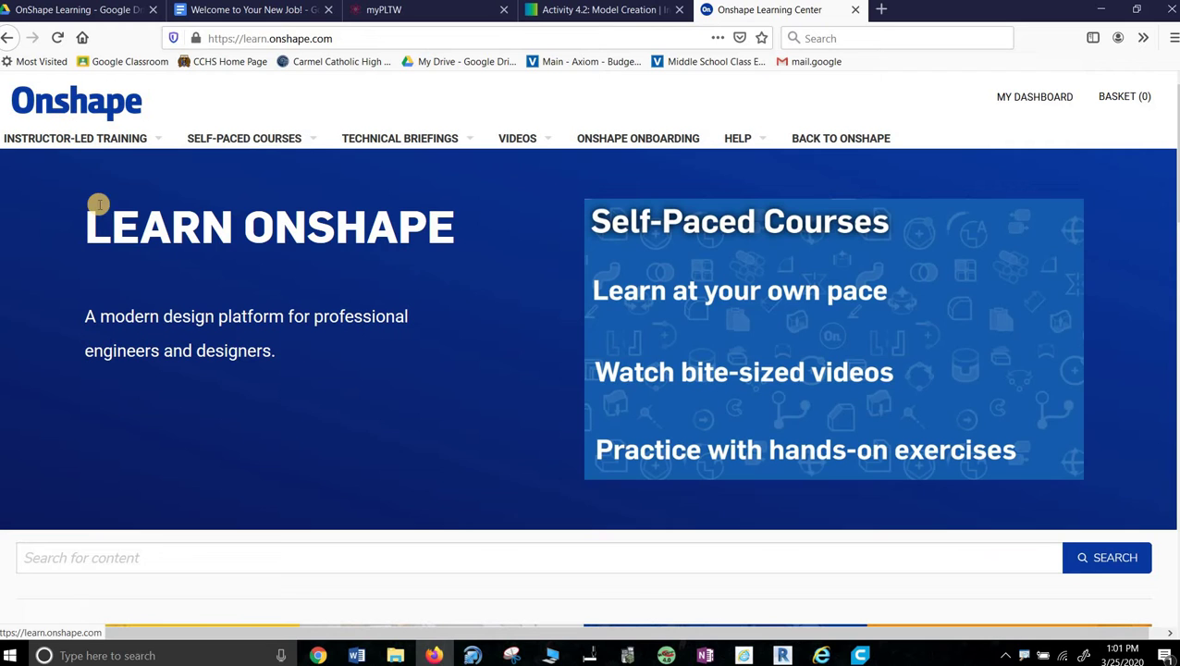
scroll(318, 327, down, 3)
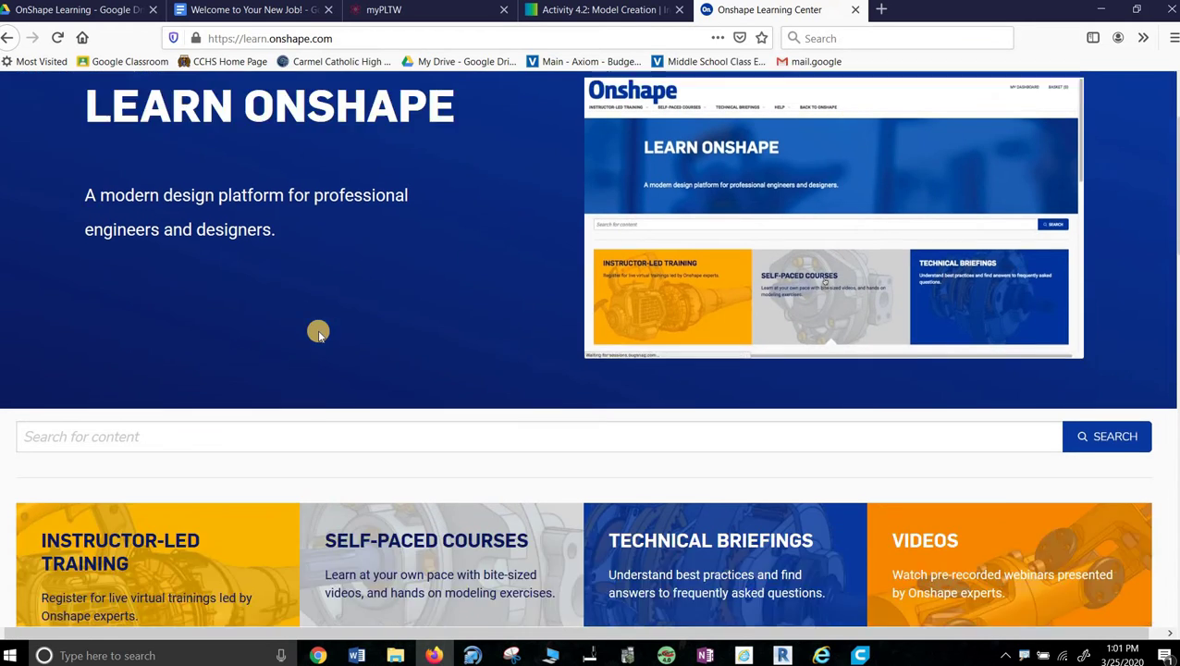
scroll(319, 335, up, 3)
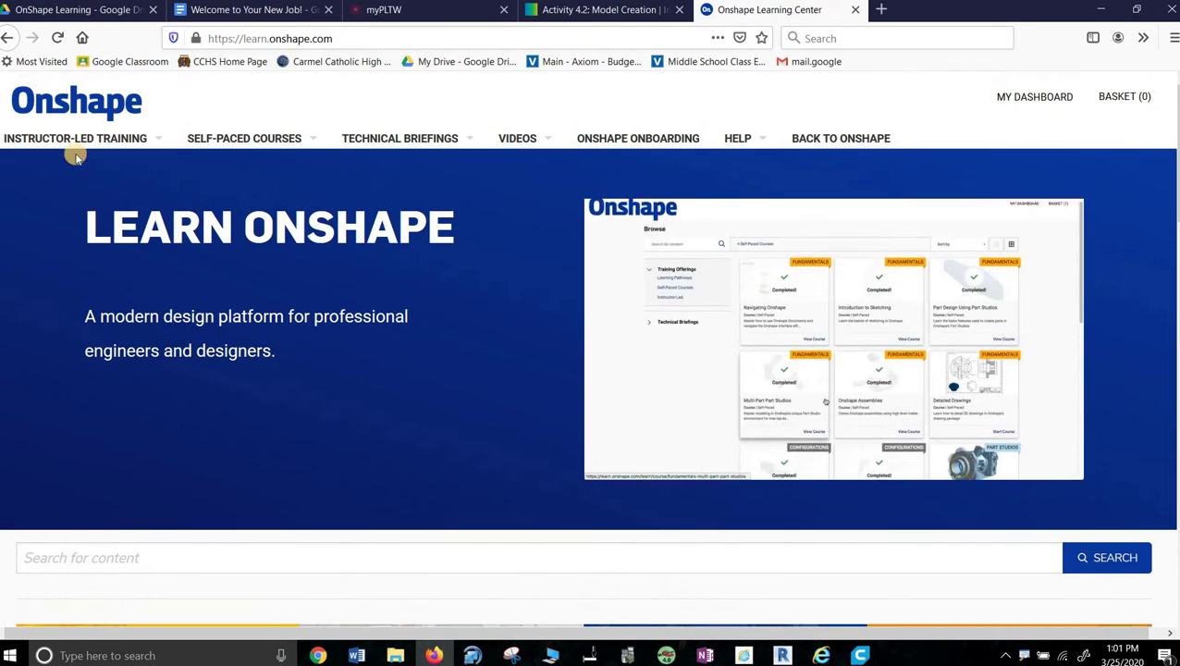
click(7, 38)
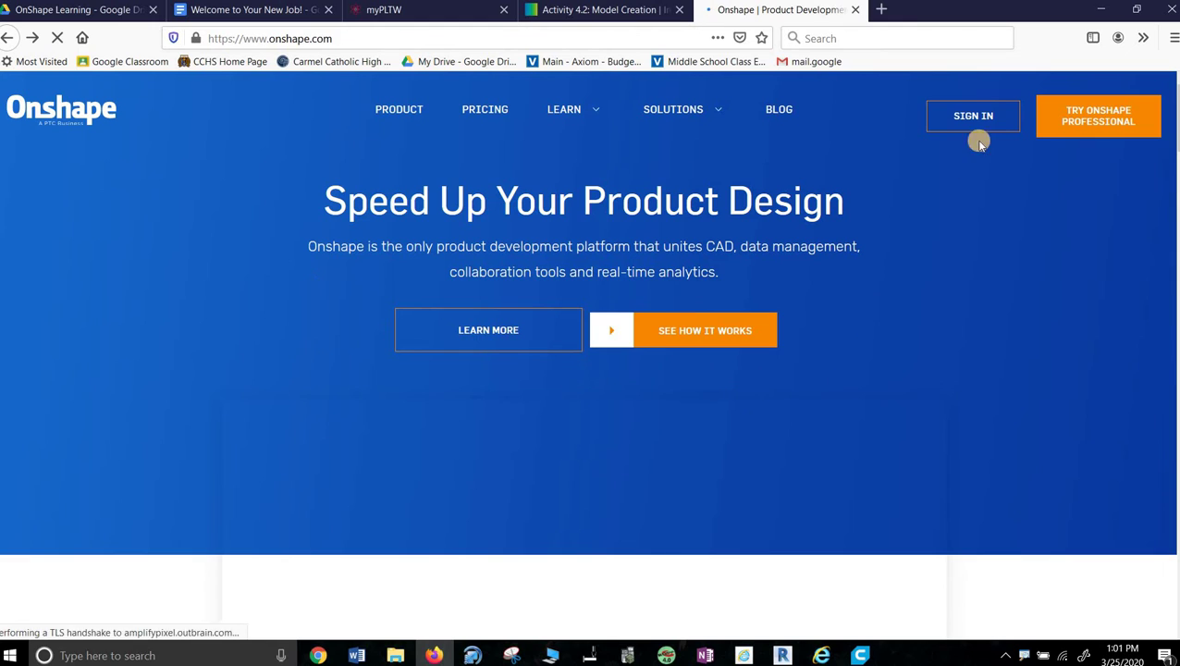
click(967, 124)
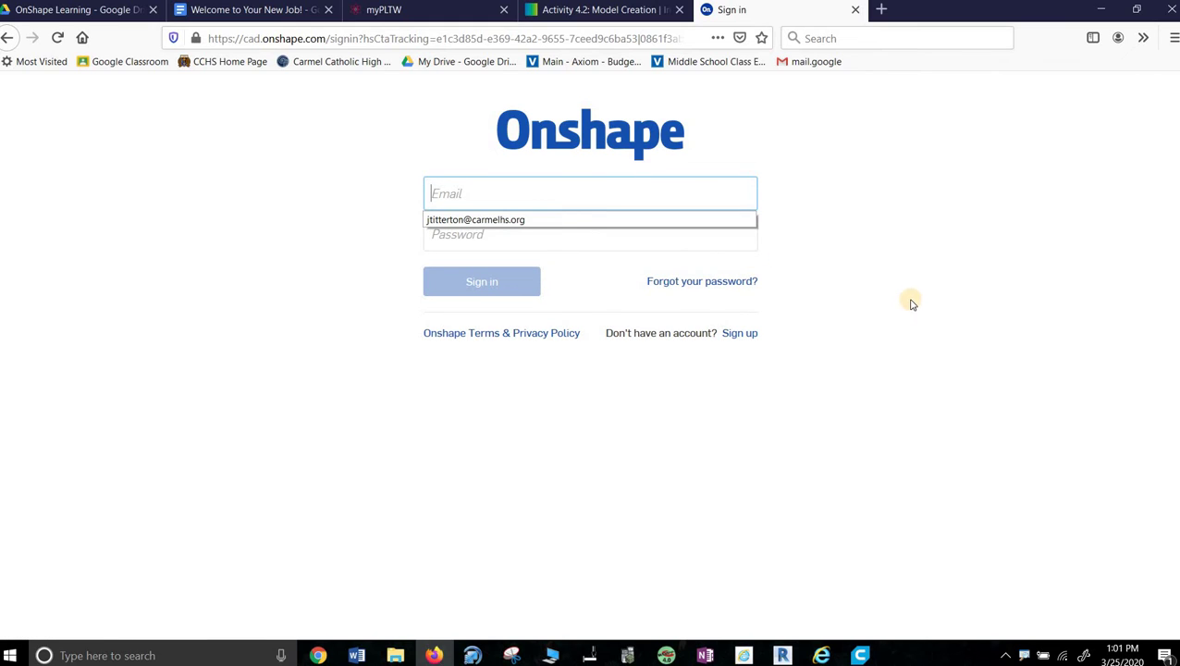
Dismiss the saved e-mail suggestion and open the Onshape account creation page.
click(902, 335)
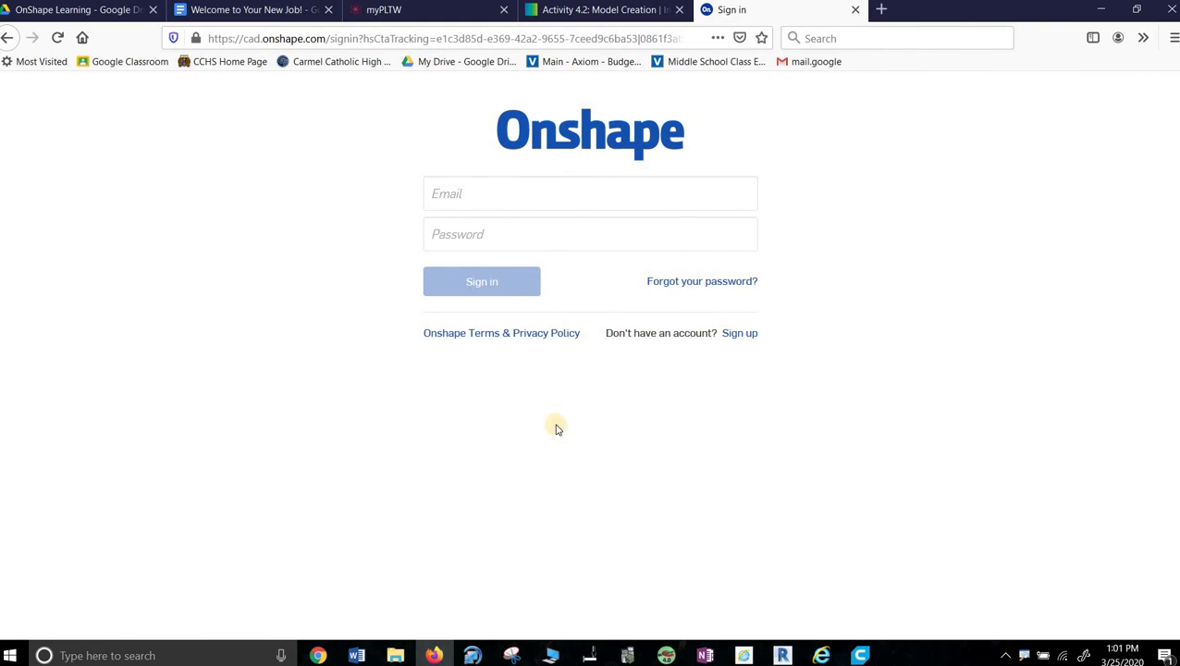
click(740, 335)
scroll(753, 429, down, 1)
scroll(755, 428, down, 2)
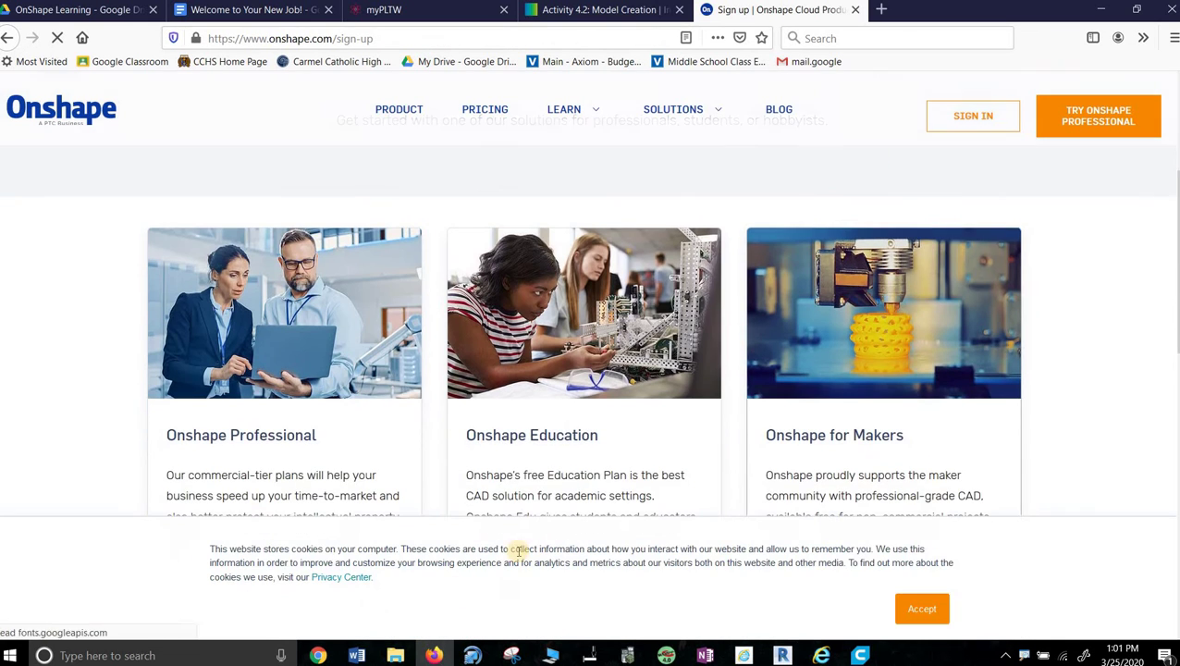
scroll(566, 433, down, 1)
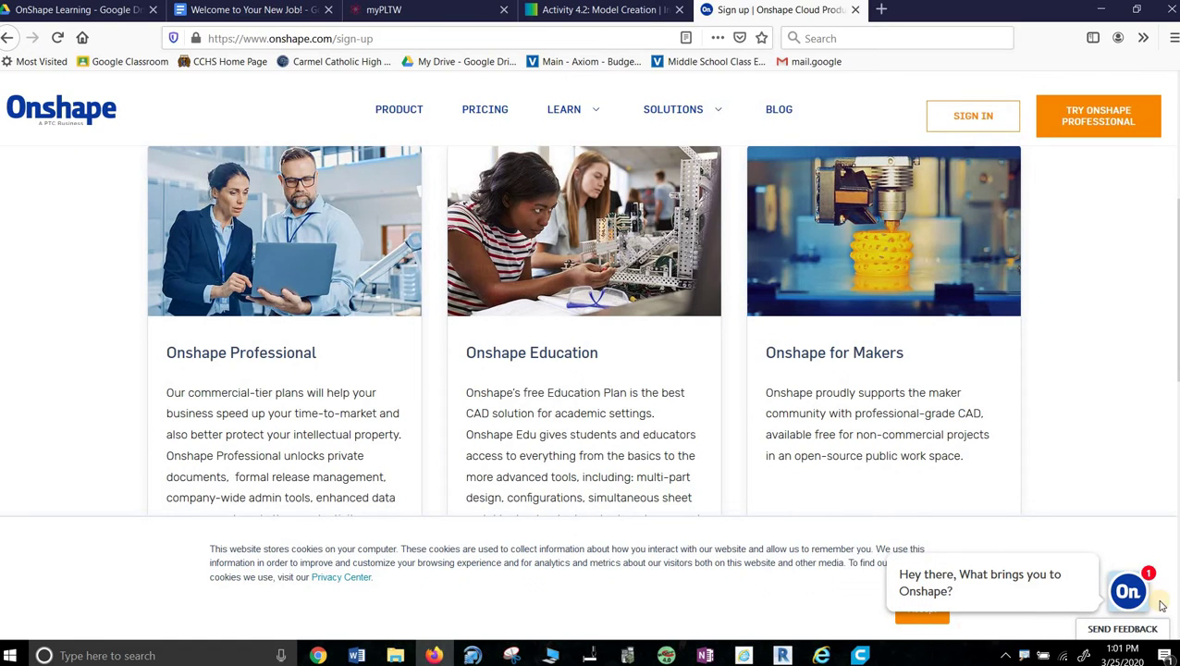
Close the CADbot chat, accept the cookie notice and scroll to the Education account option.
click(1130, 592)
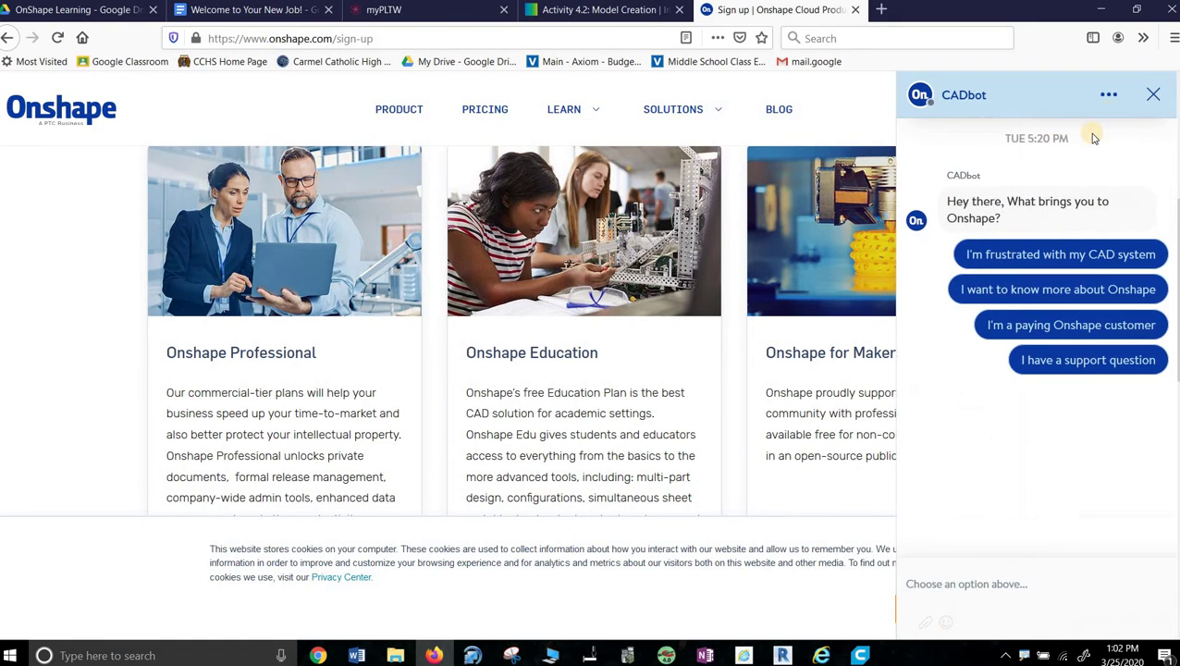
click(1150, 98)
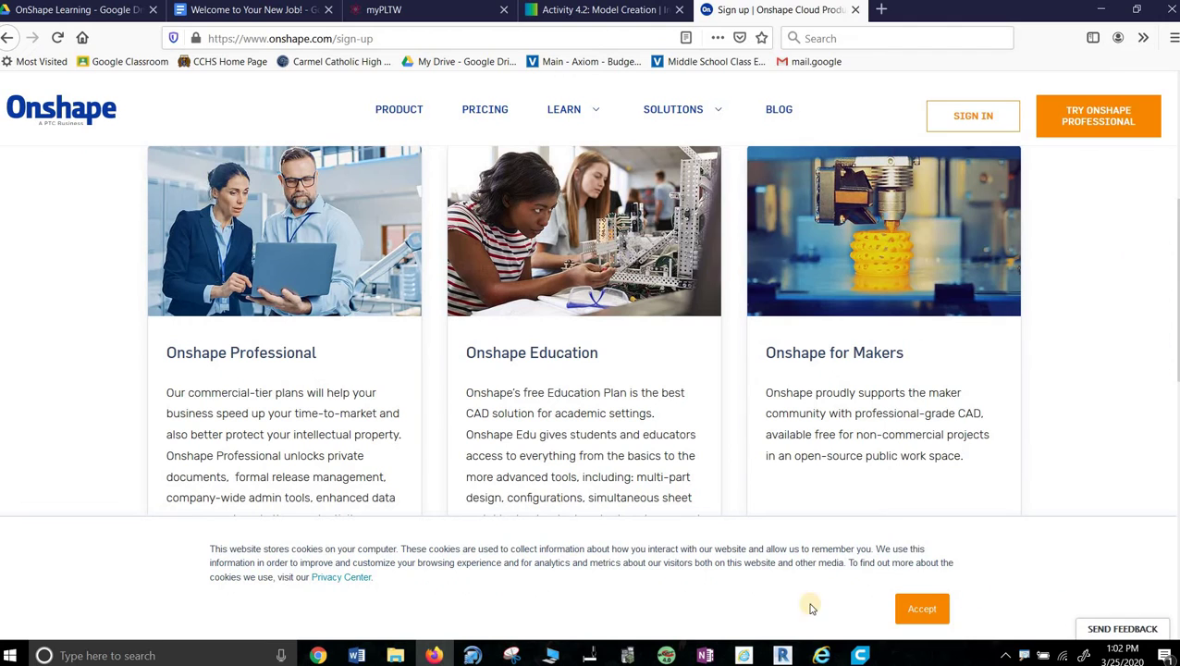
click(922, 608)
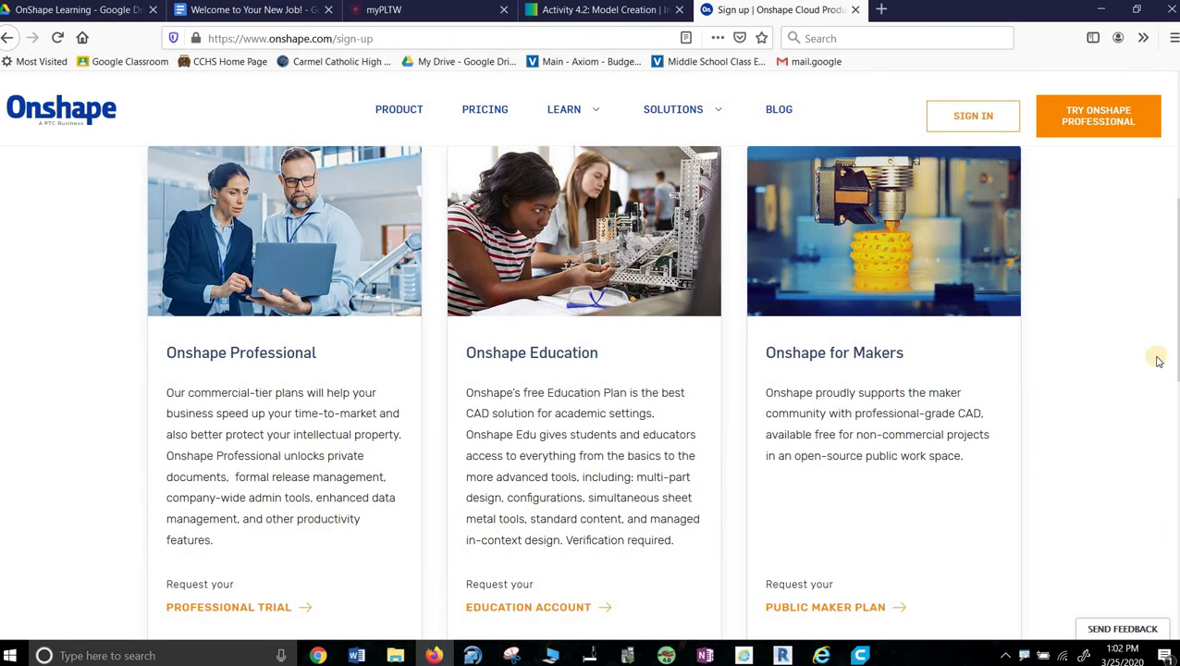
scroll(1025, 383, down, 3)
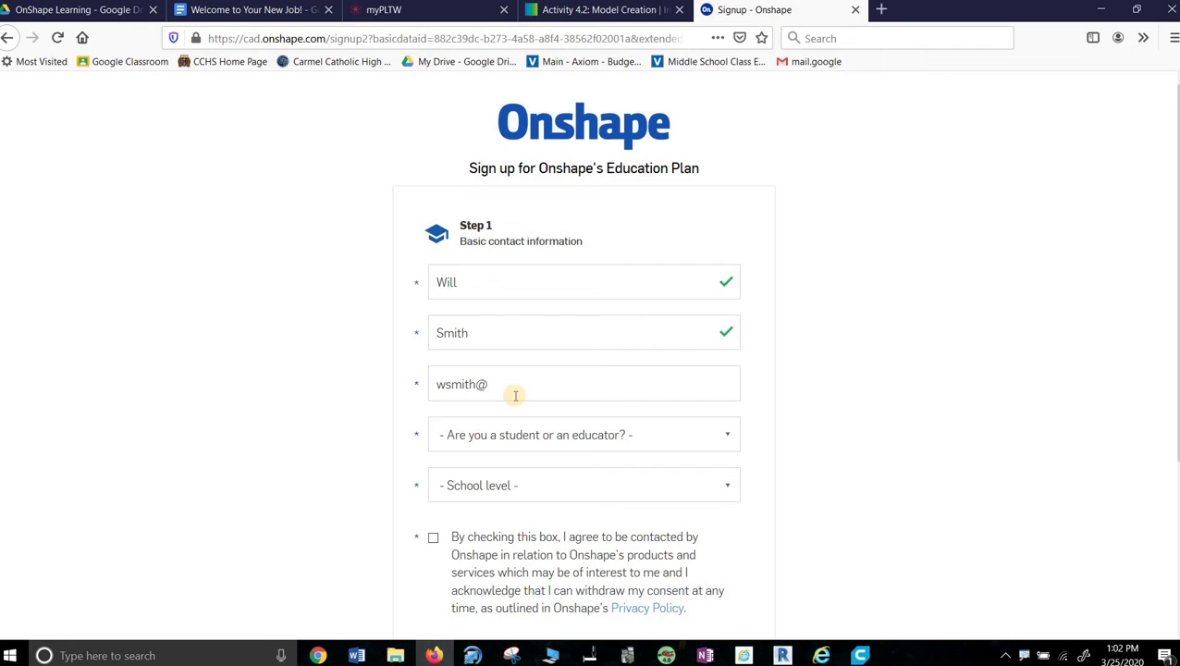
Set the sign-up role to Student and school level to Grade School (K-12).
click(551, 436)
click(527, 482)
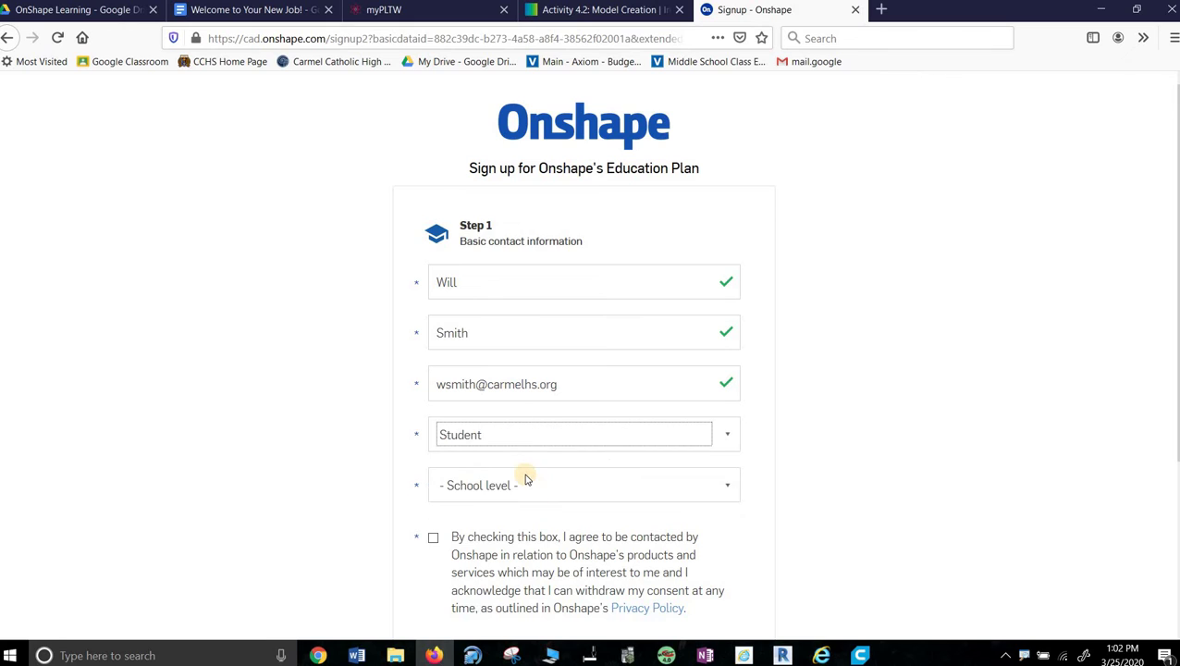
scroll(525, 425, down, 3)
click(516, 321)
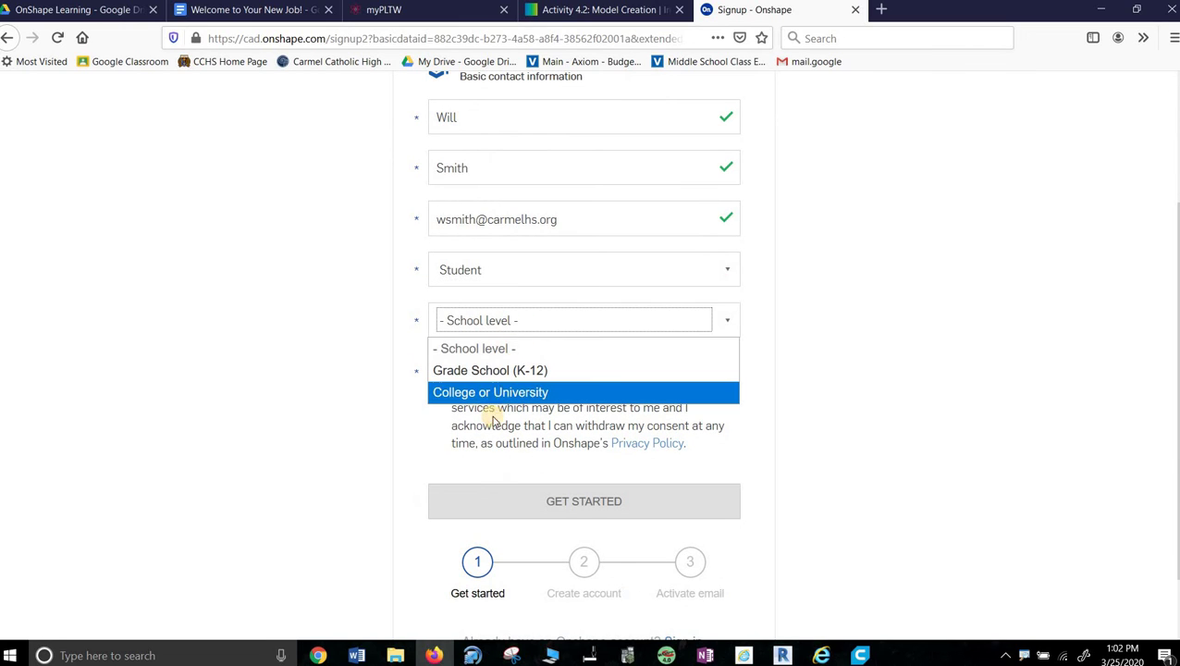
click(493, 371)
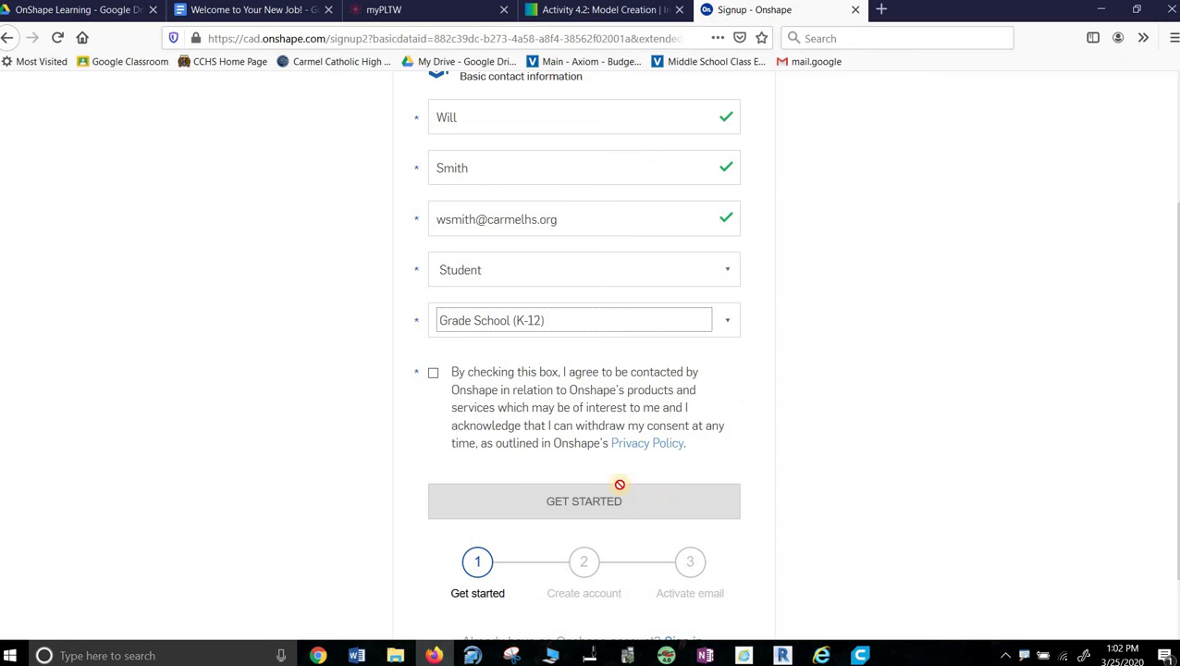
Leave the Onshape contact-consent checkbox unchecked after briefly ticking it.
click(433, 372)
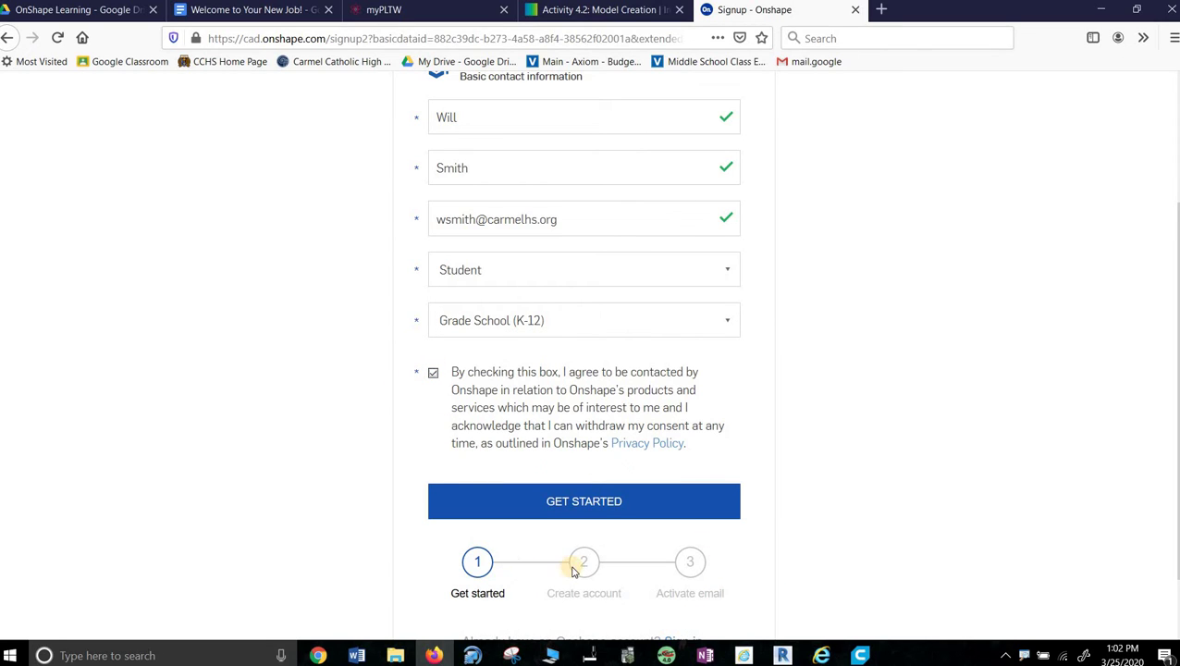
drag(500, 220, 337, 250)
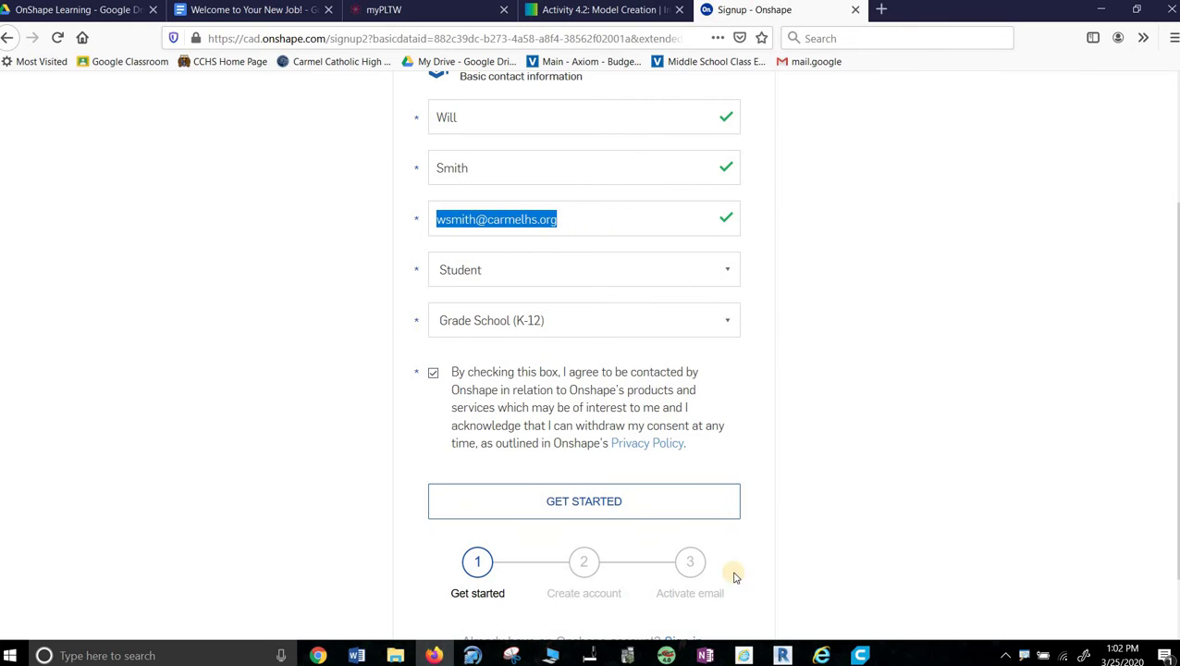
click(433, 373)
scroll(844, 331, up, 3)
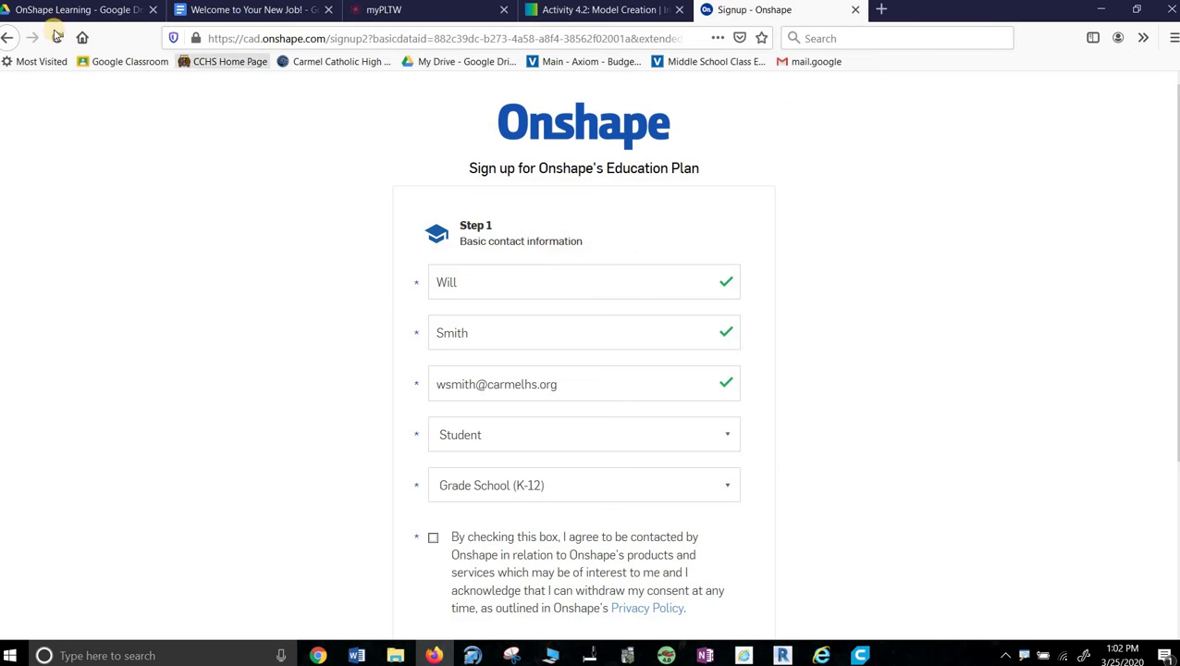
Return to the Onshape sign-in page and fill in the saved account e-mail.
click(8, 38)
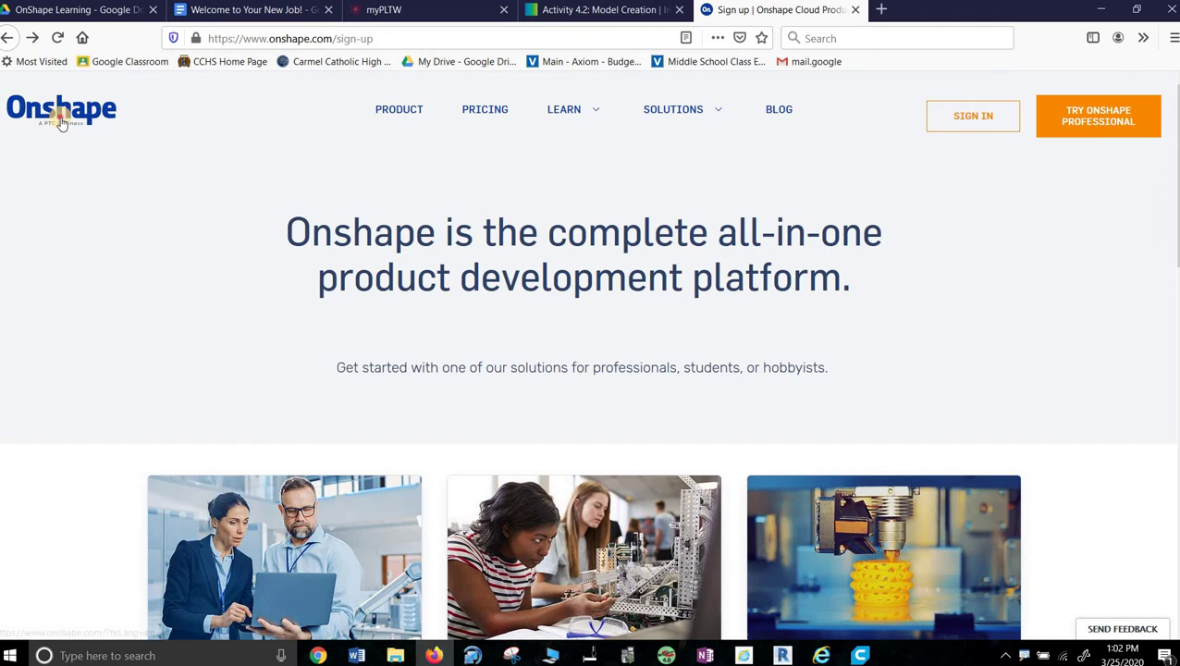
click(59, 120)
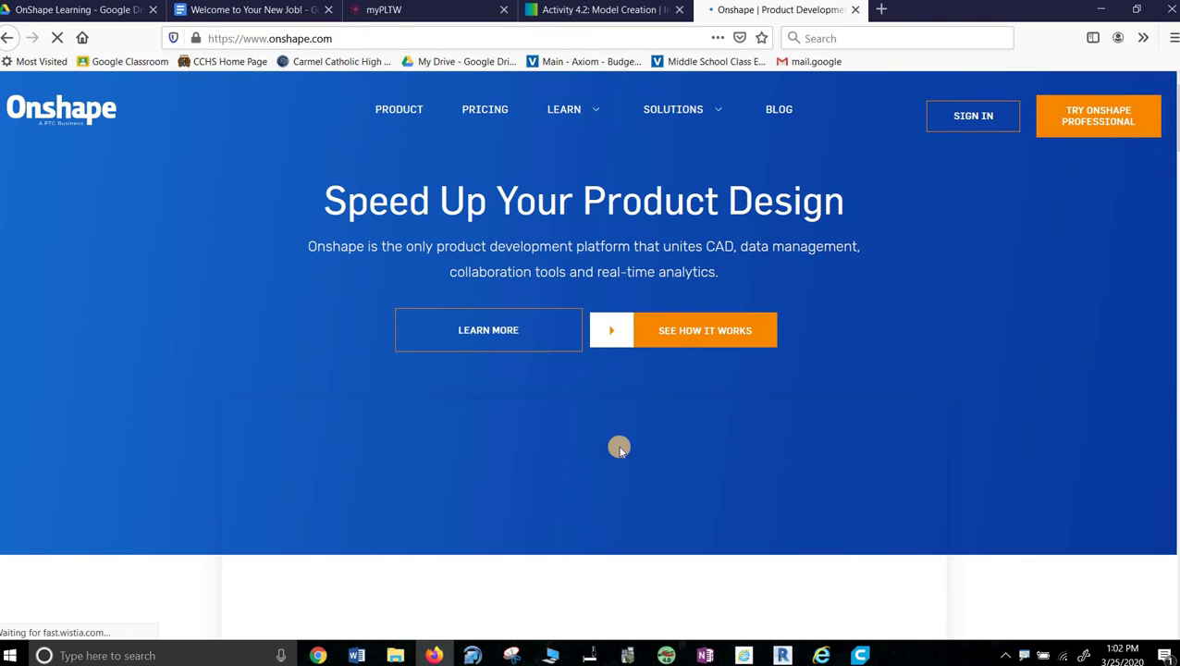
click(971, 117)
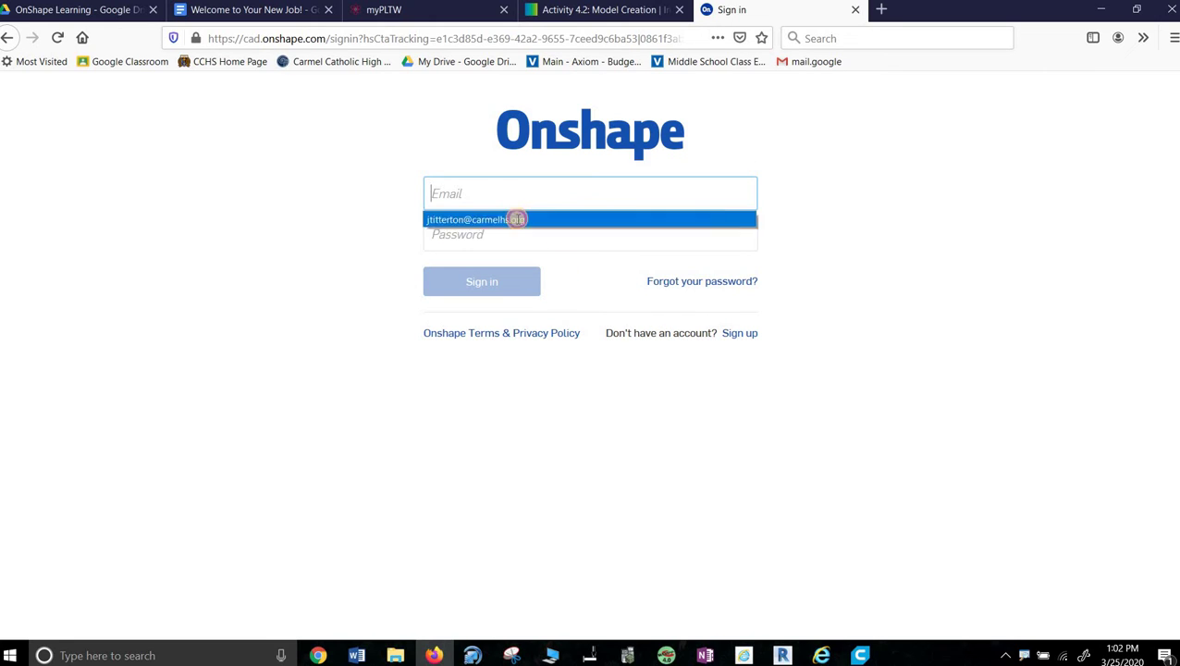
click(515, 220)
click(503, 223)
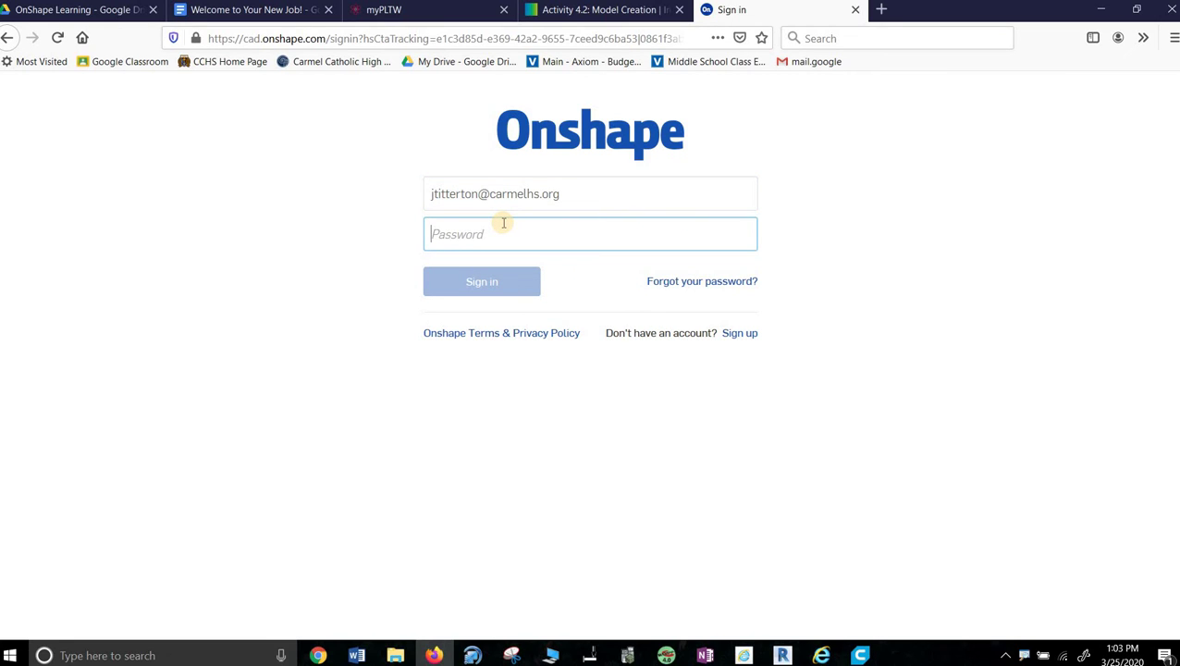
Enter the account password and submit the sign-in.
text(•)
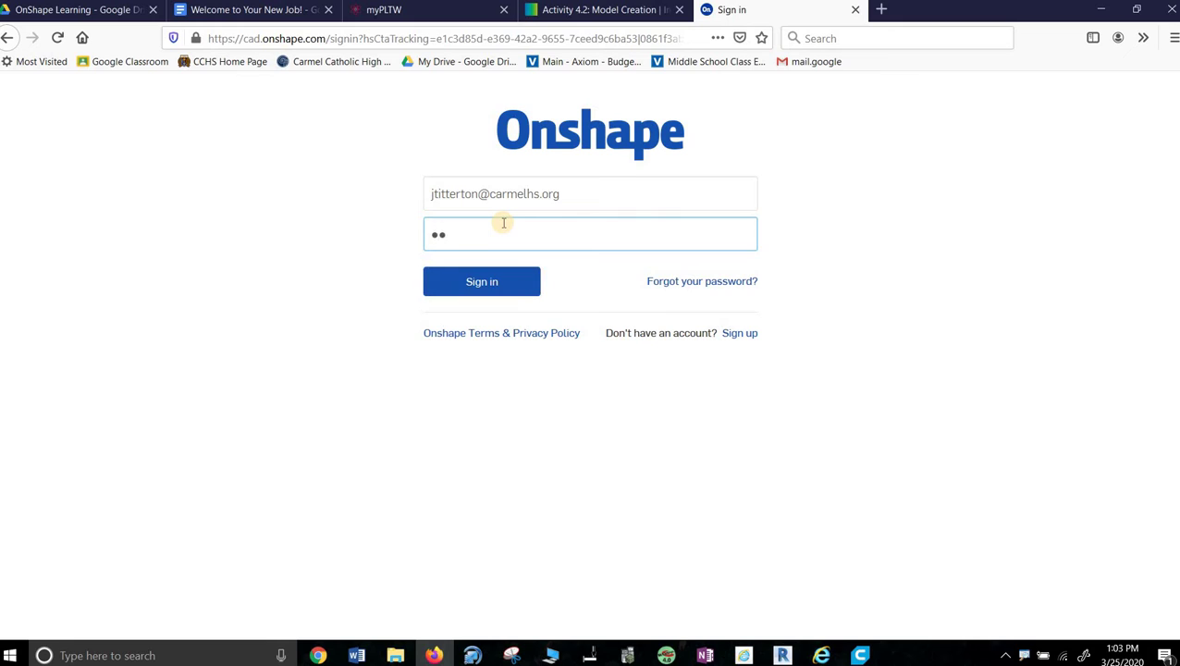
key(BackSpace)
key(BackSpace)
text(•)
click(475, 281)
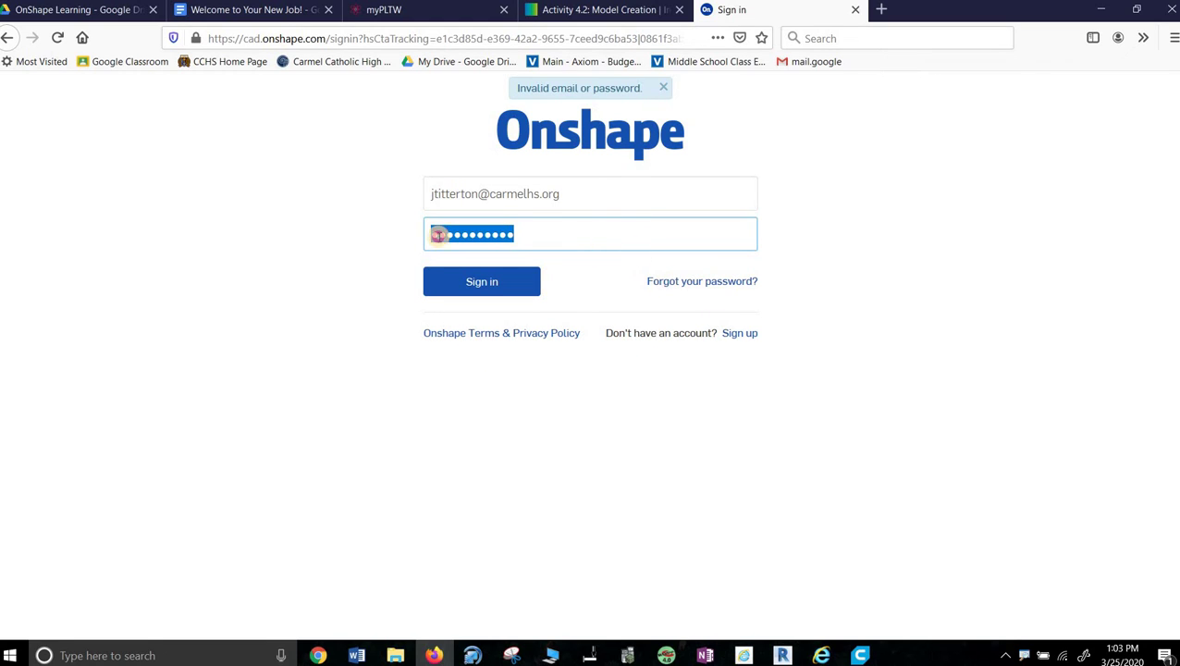
Replace the rejected password with the correct one and sign in to Onshape.
key(Left)
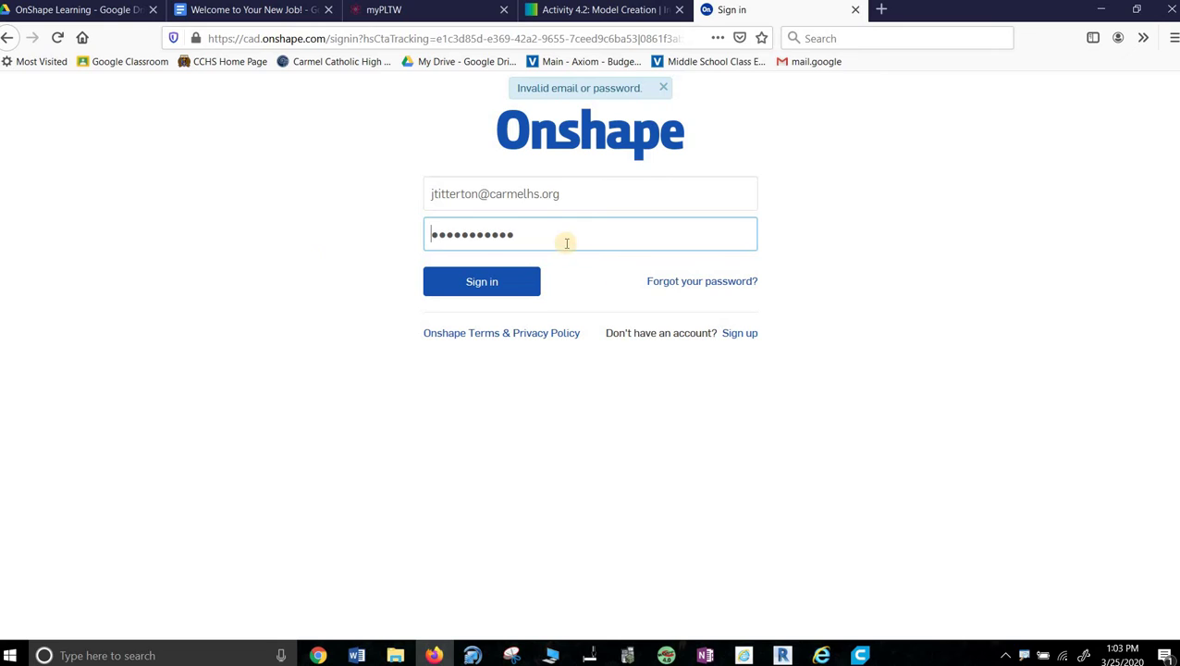
key(ctrl+a)
text(••)
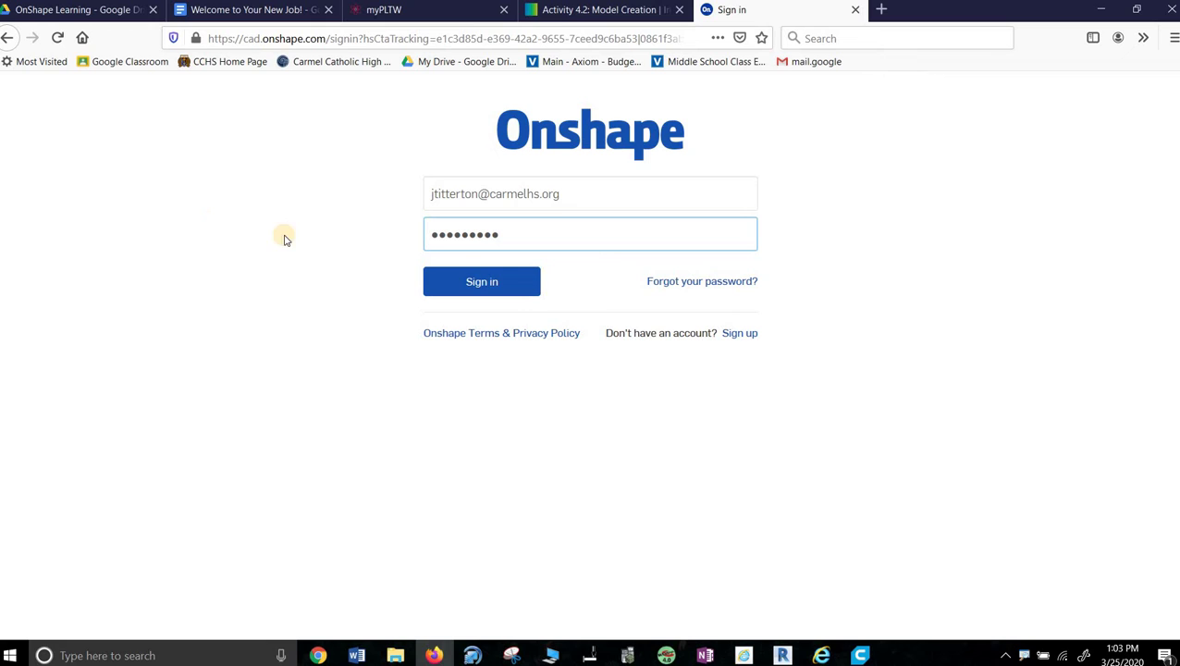
click(486, 282)
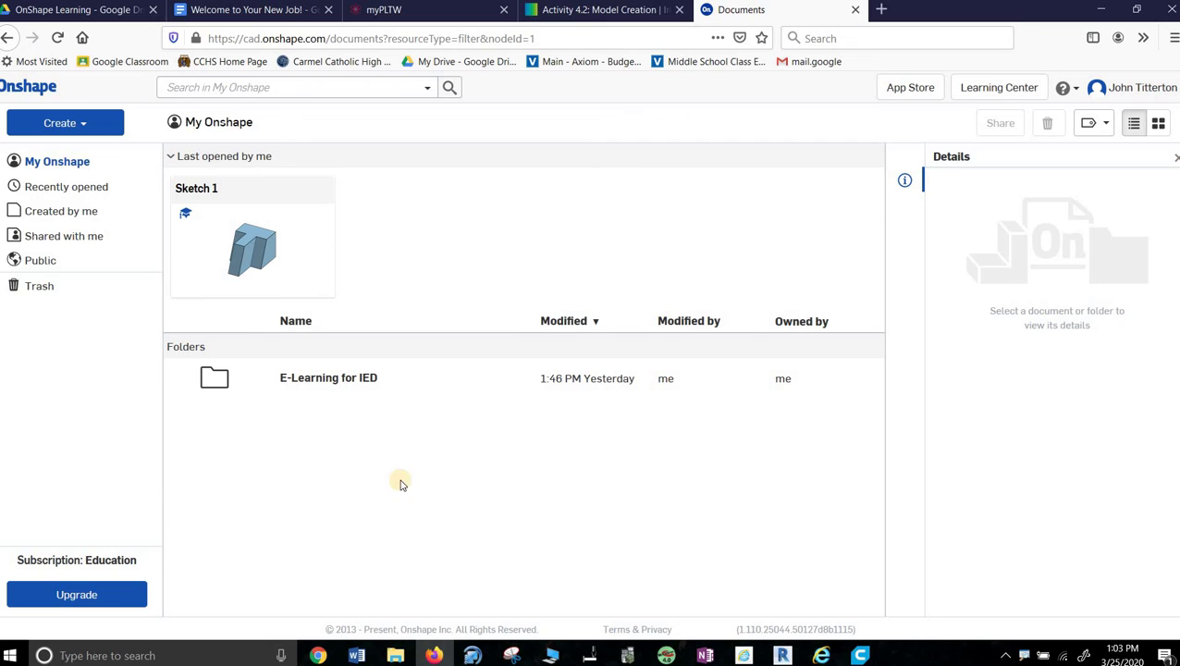
Cancel a new folder and open the E-Learning for IED folder listing Sketch 1.
click(82, 121)
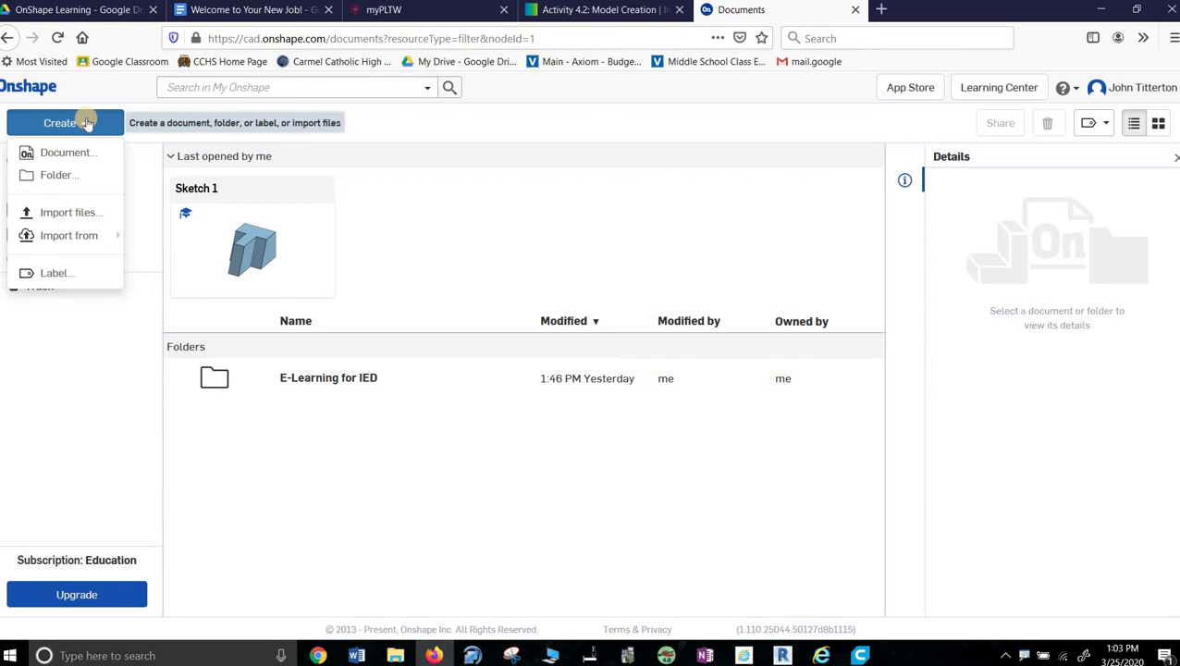
click(57, 175)
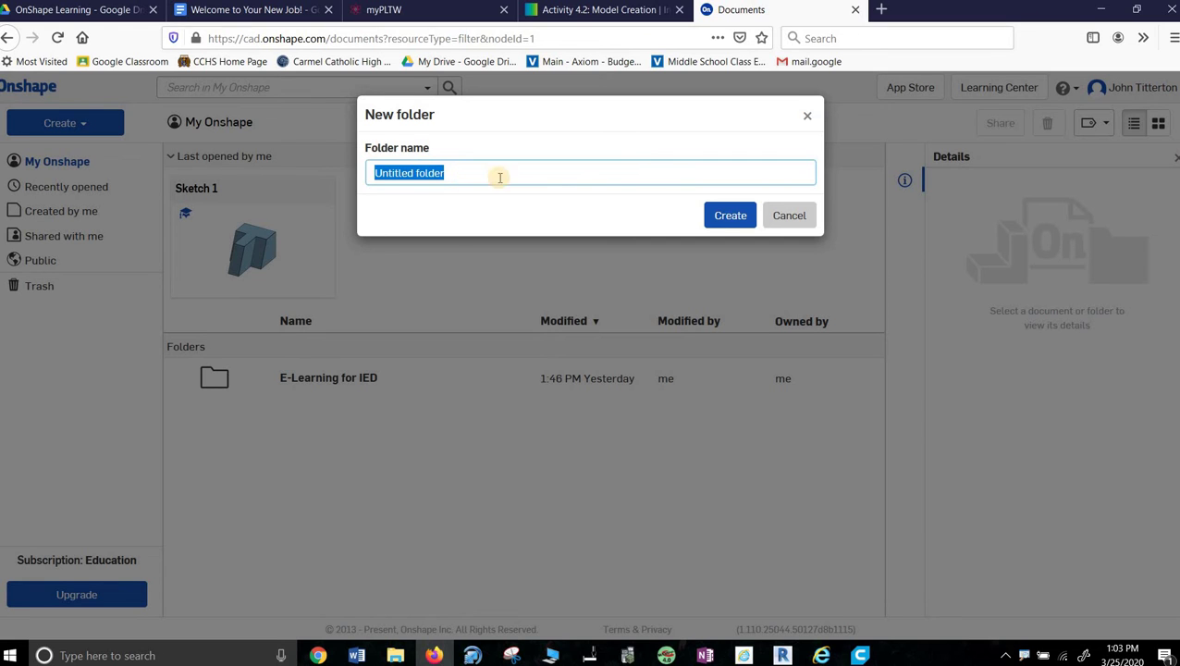
click(789, 216)
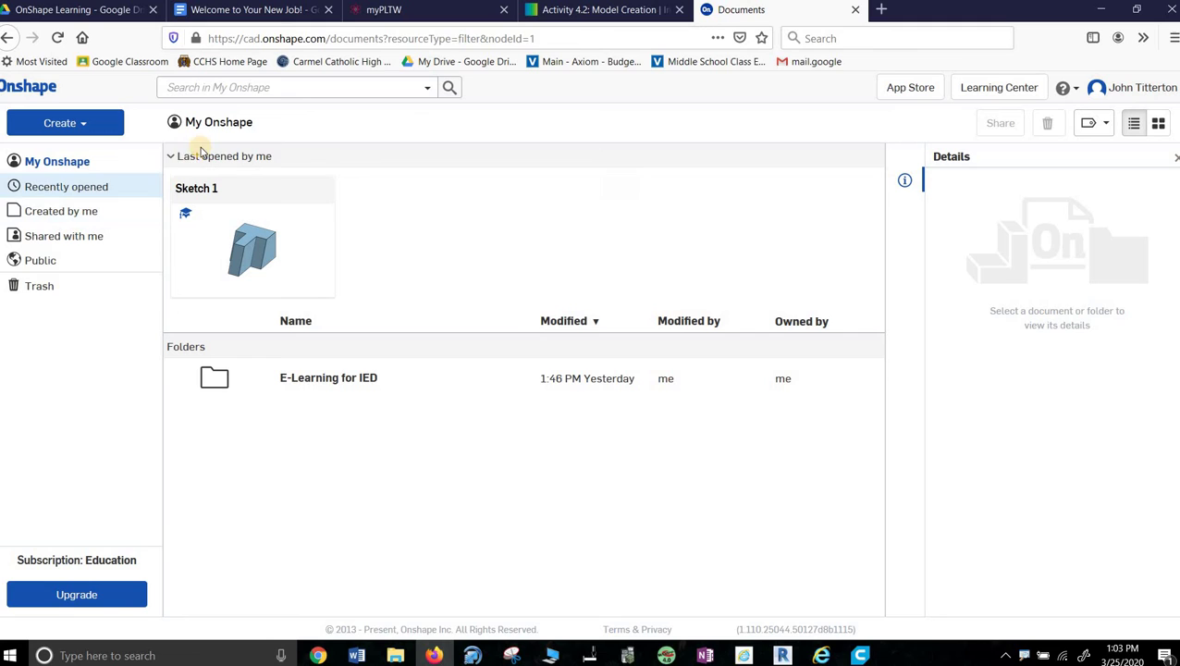
click(326, 379)
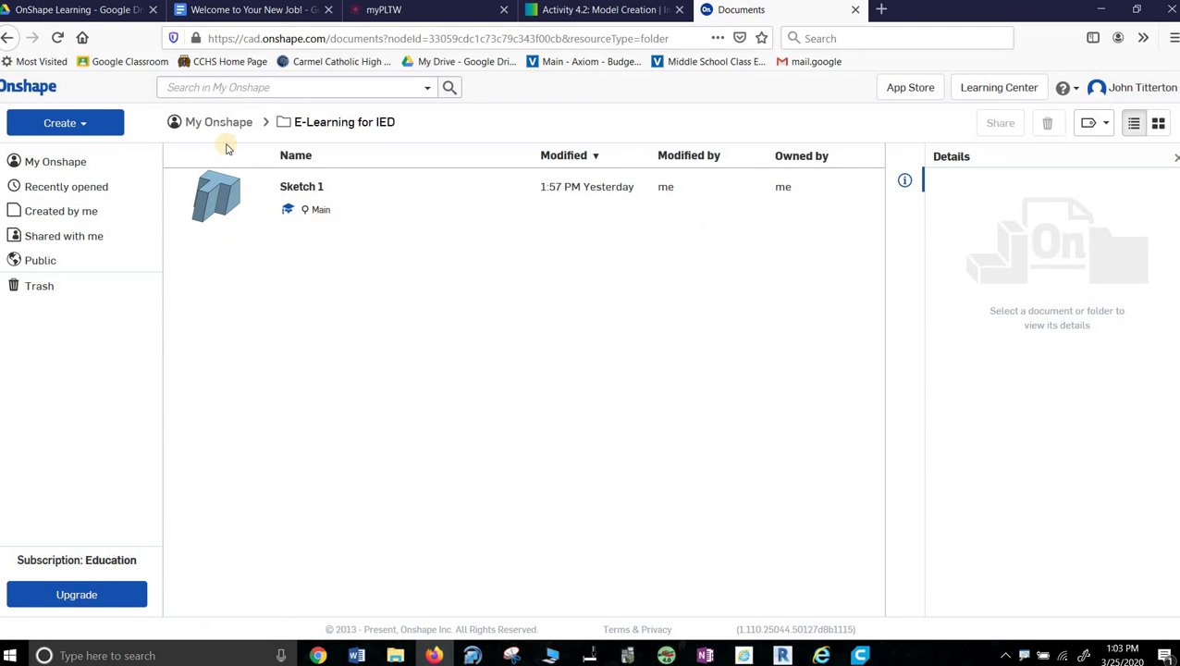
click(92, 122)
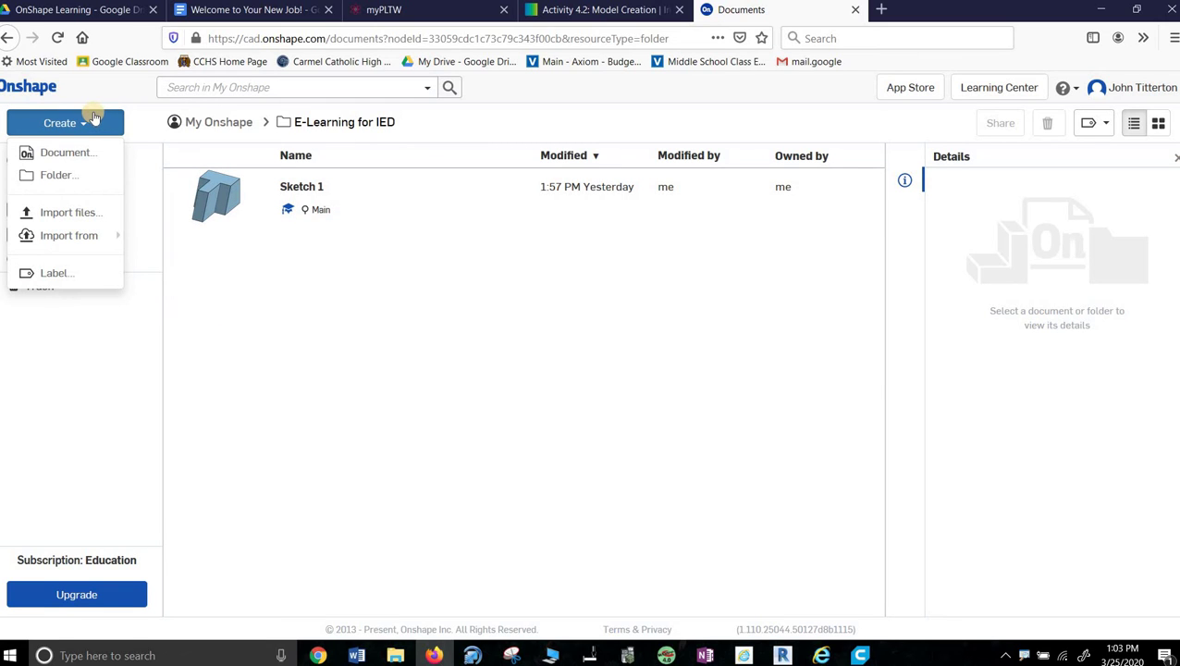
Create a new document named 'JT Intro Video Playing Around 3-25-20'.
click(70, 157)
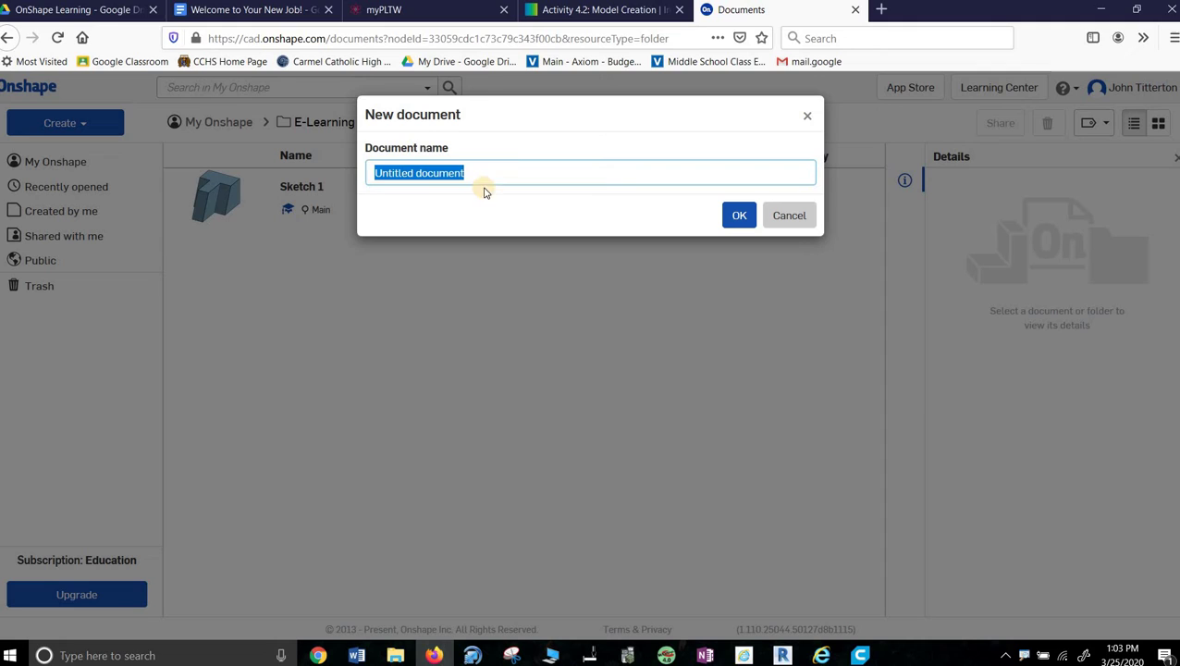
text(JT)
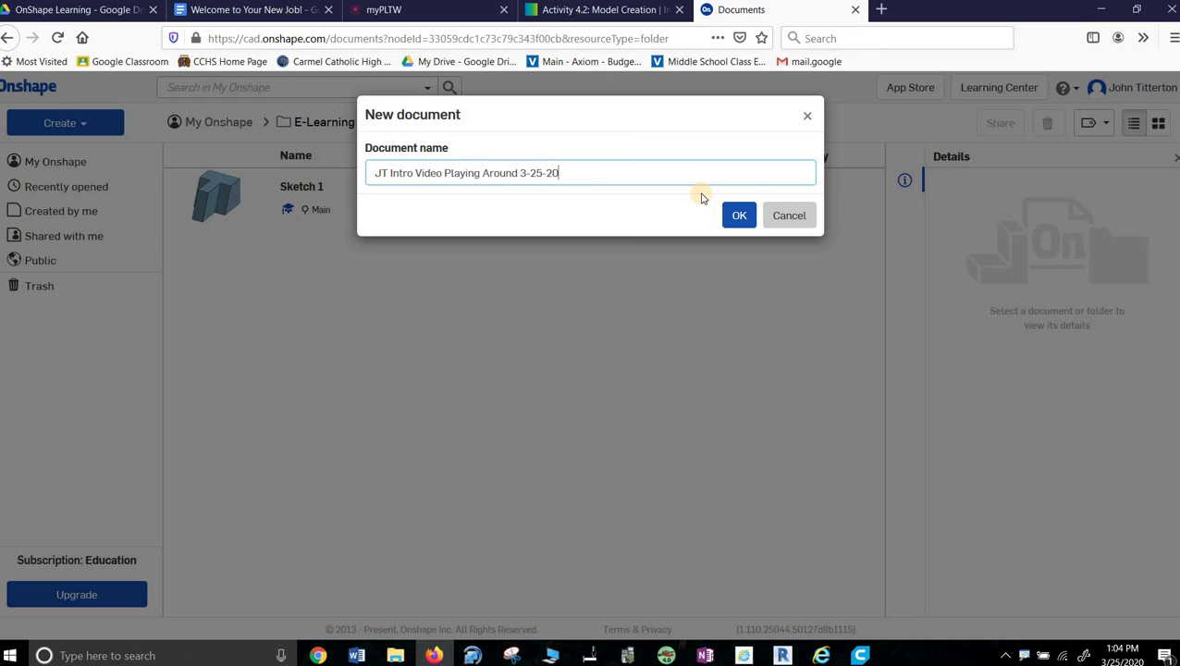
click(755, 218)
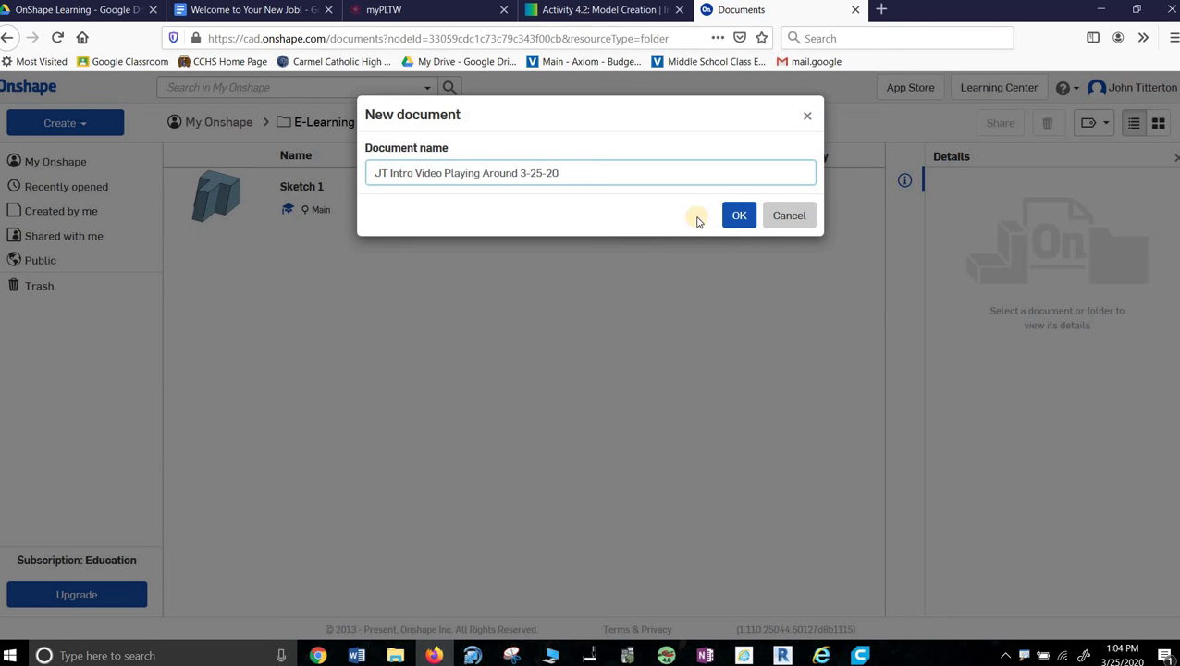
click(735, 218)
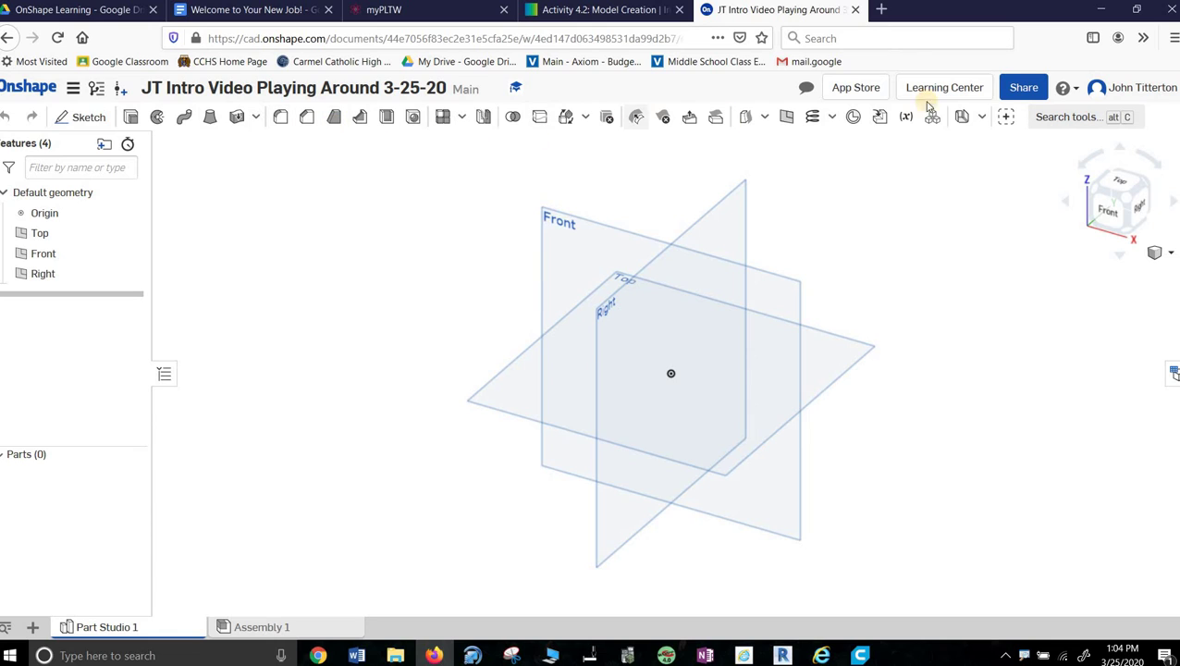
Let Part Studio 1 load, check the Thicken options, and toggle the Top plane's visibility.
click(255, 118)
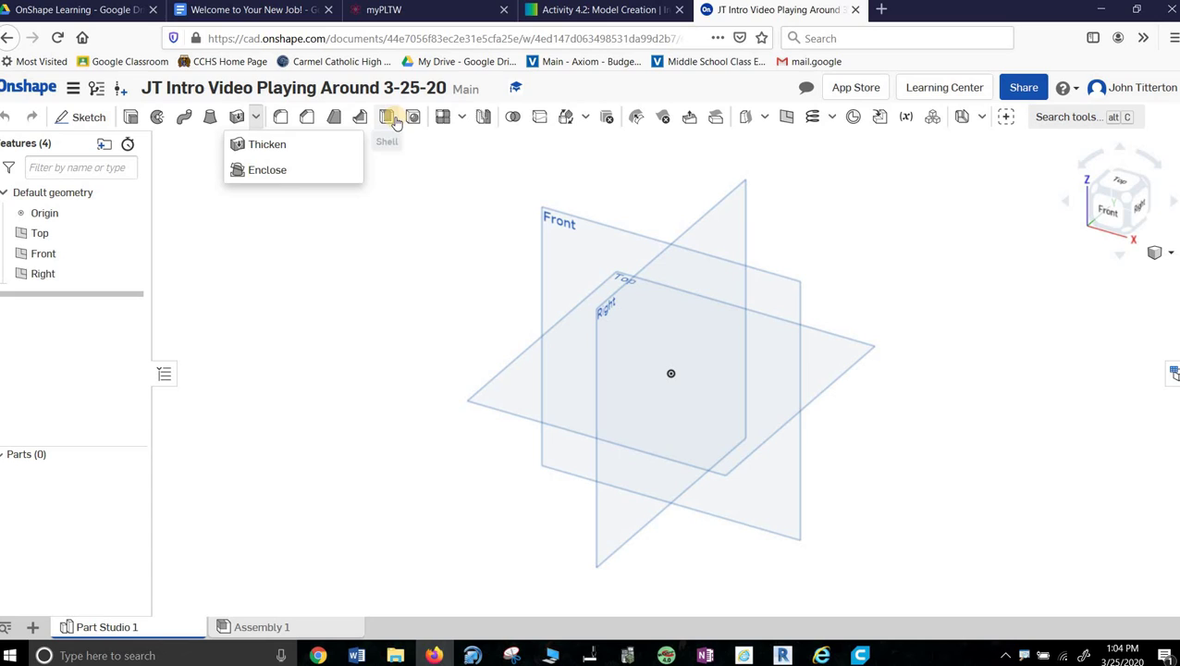
click(324, 294)
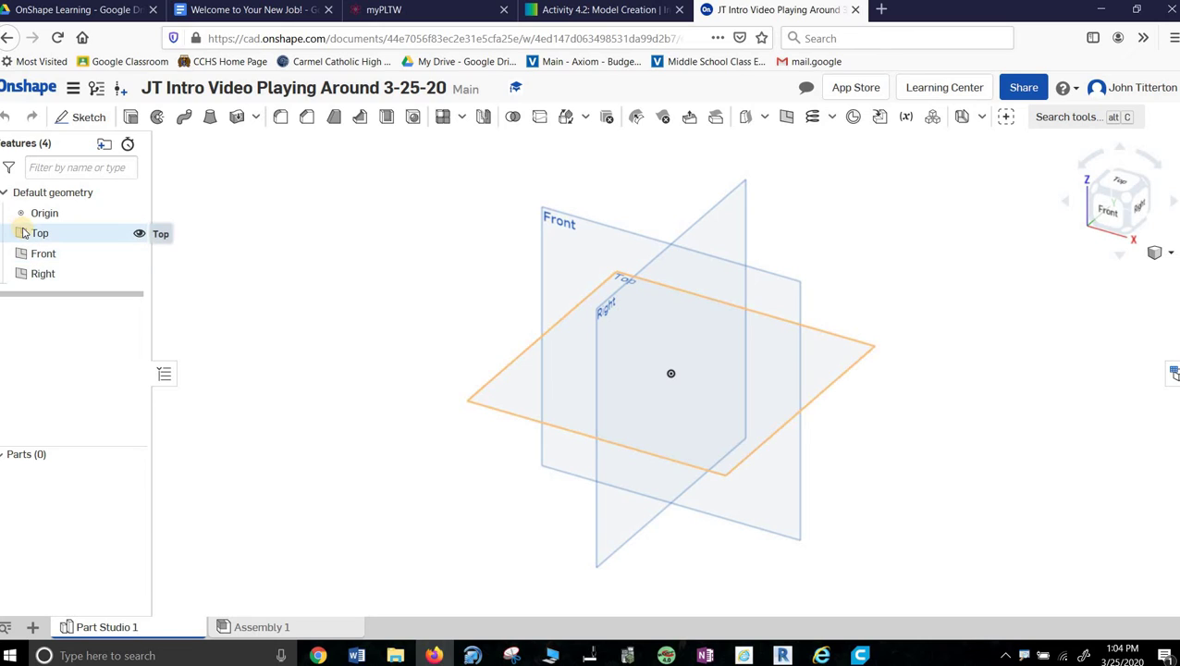
click(136, 235)
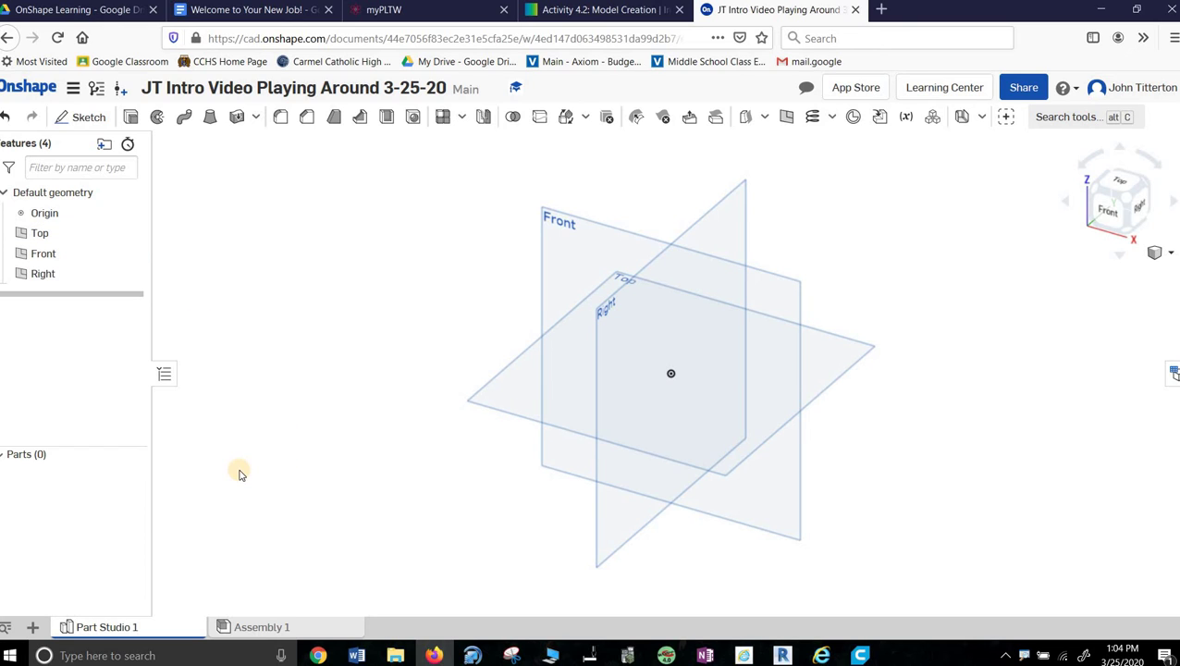
Start a new sketch on the Front plane and view it face-on.
click(74, 117)
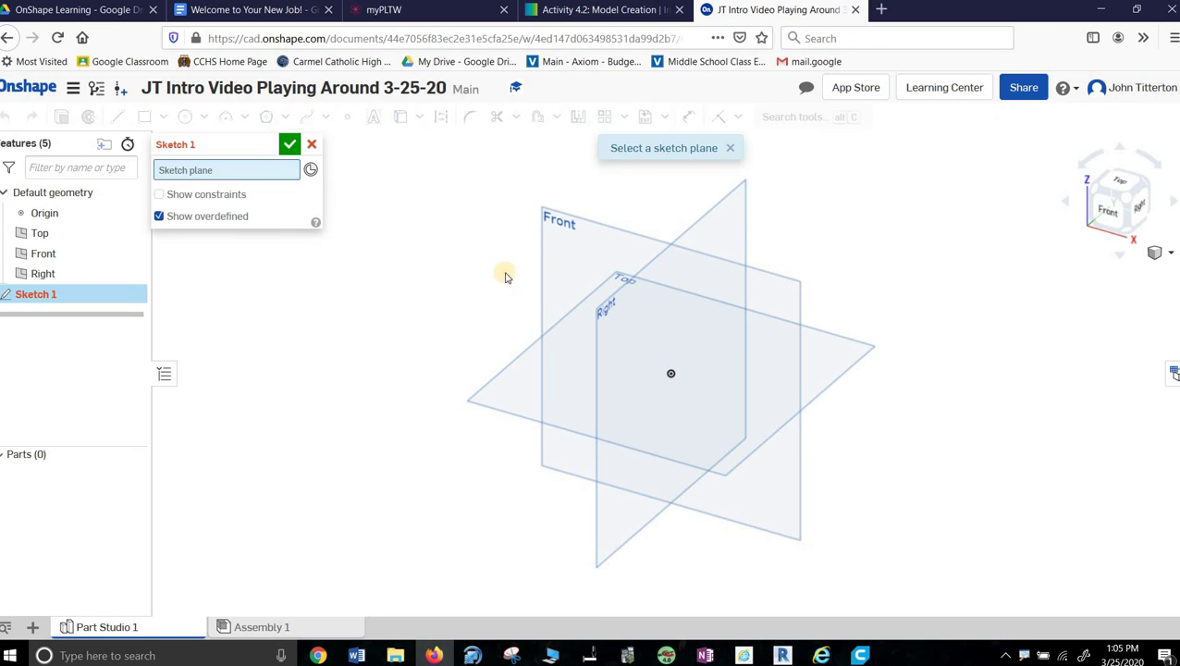
click(470, 473)
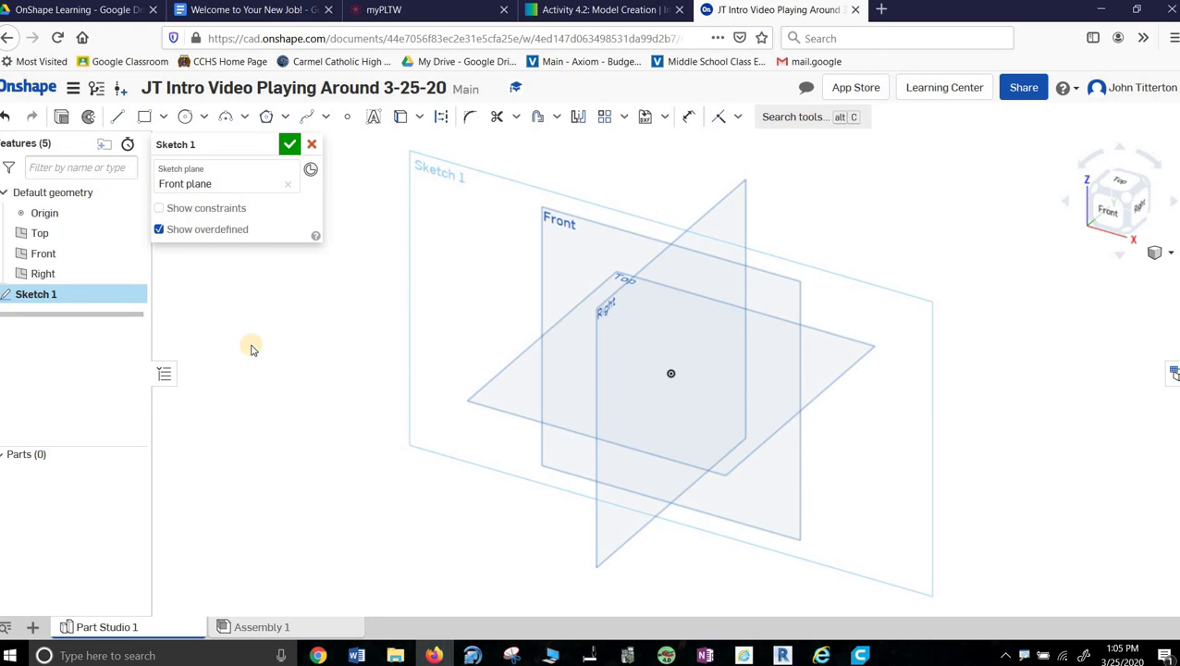
click(1116, 220)
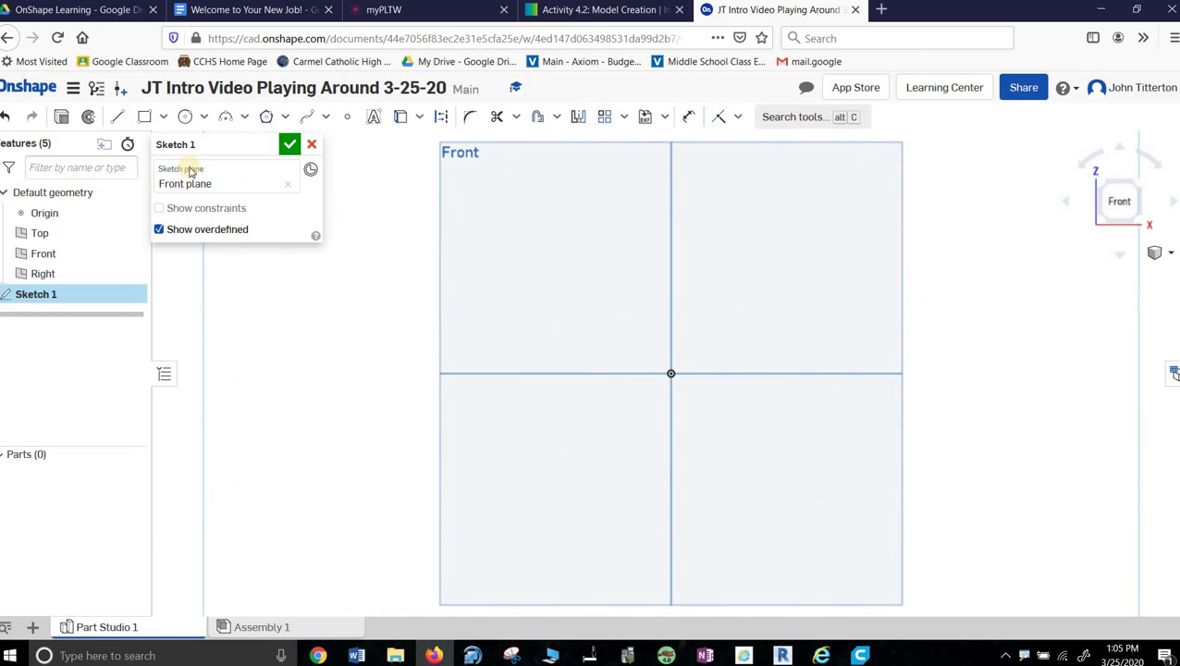
Draw a closed hook-shaped line profile starting and ending at the origin.
click(118, 116)
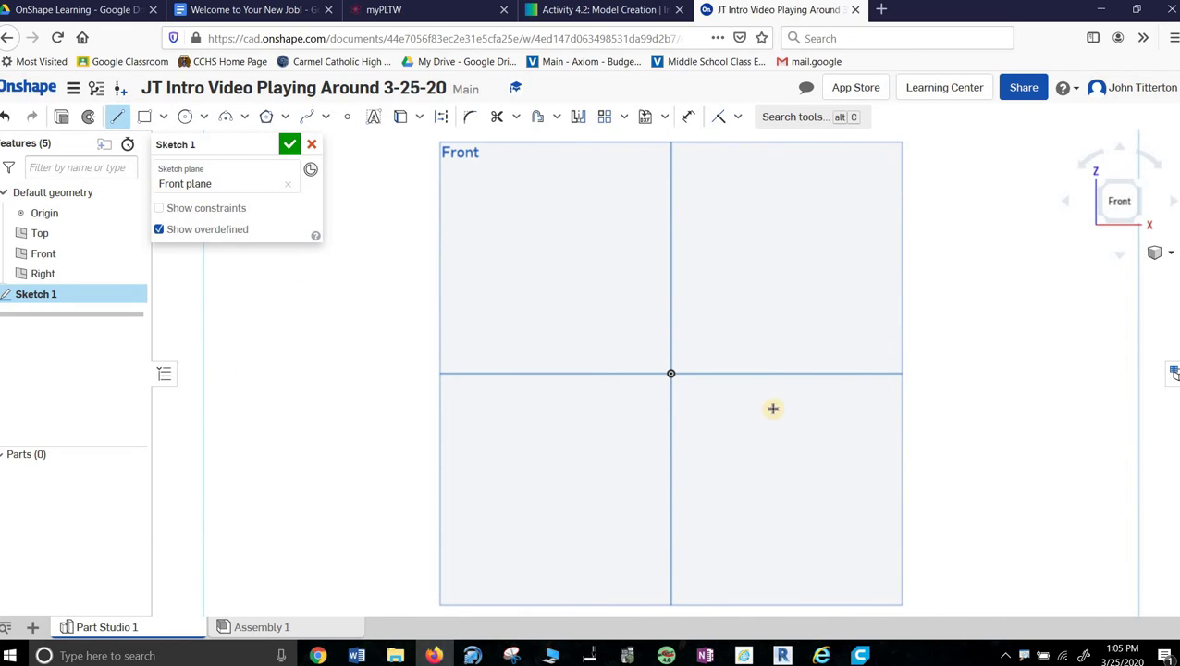
click(672, 374)
click(739, 436)
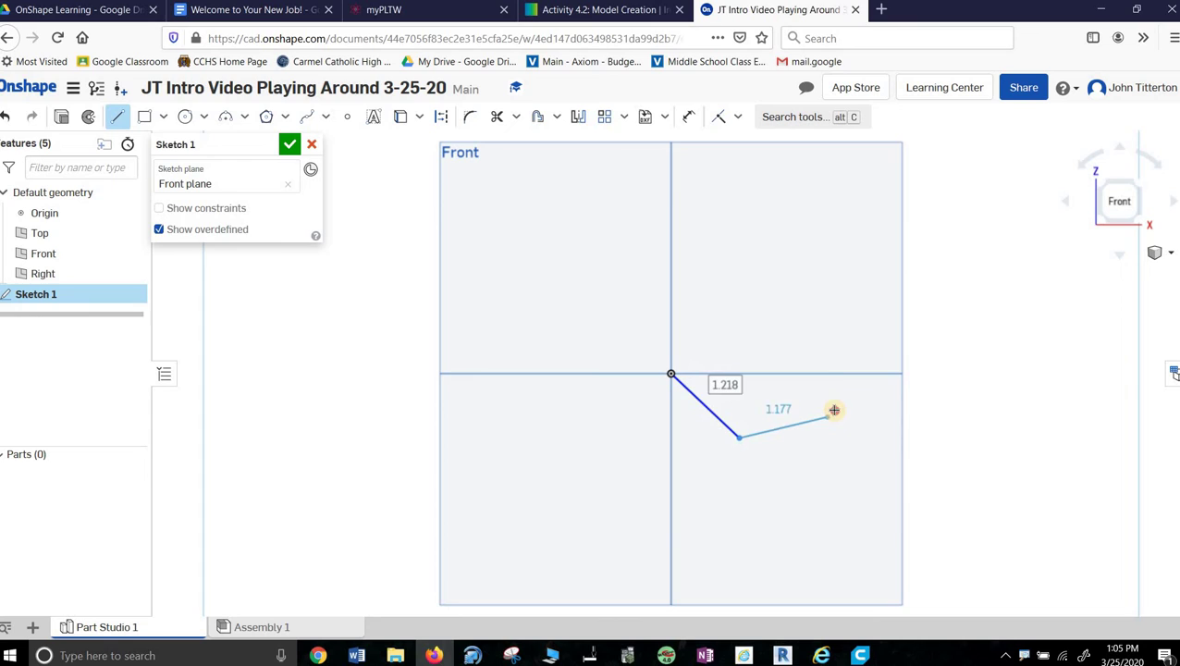
click(835, 410)
click(856, 312)
click(809, 269)
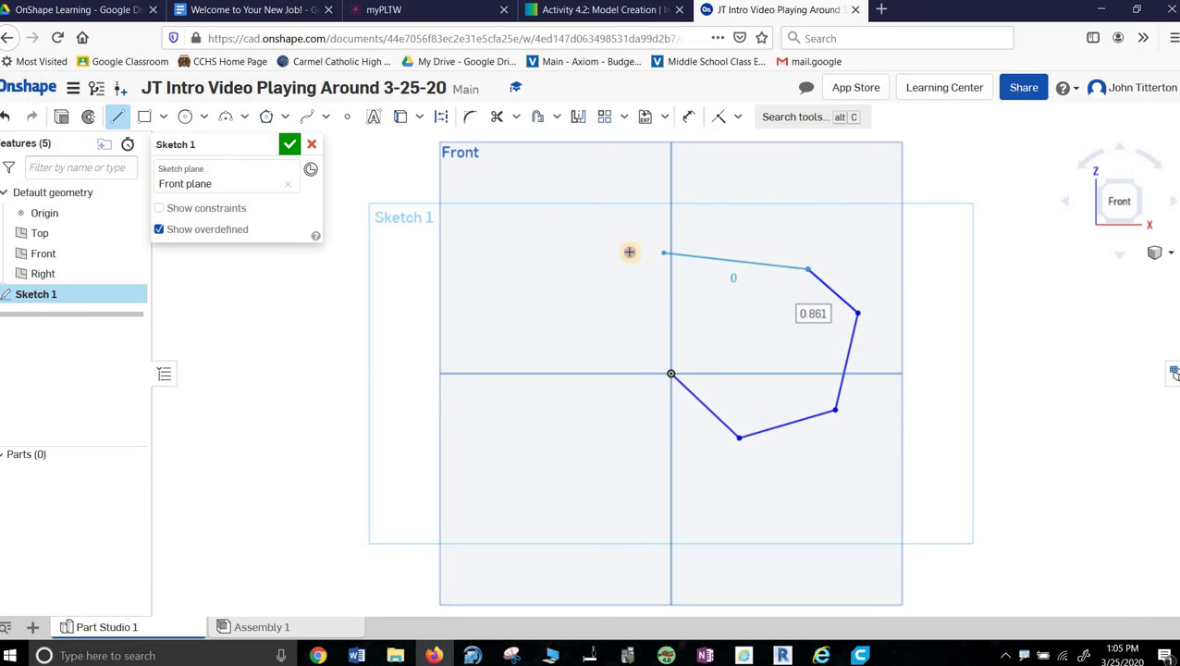
click(637, 248)
click(598, 284)
click(559, 353)
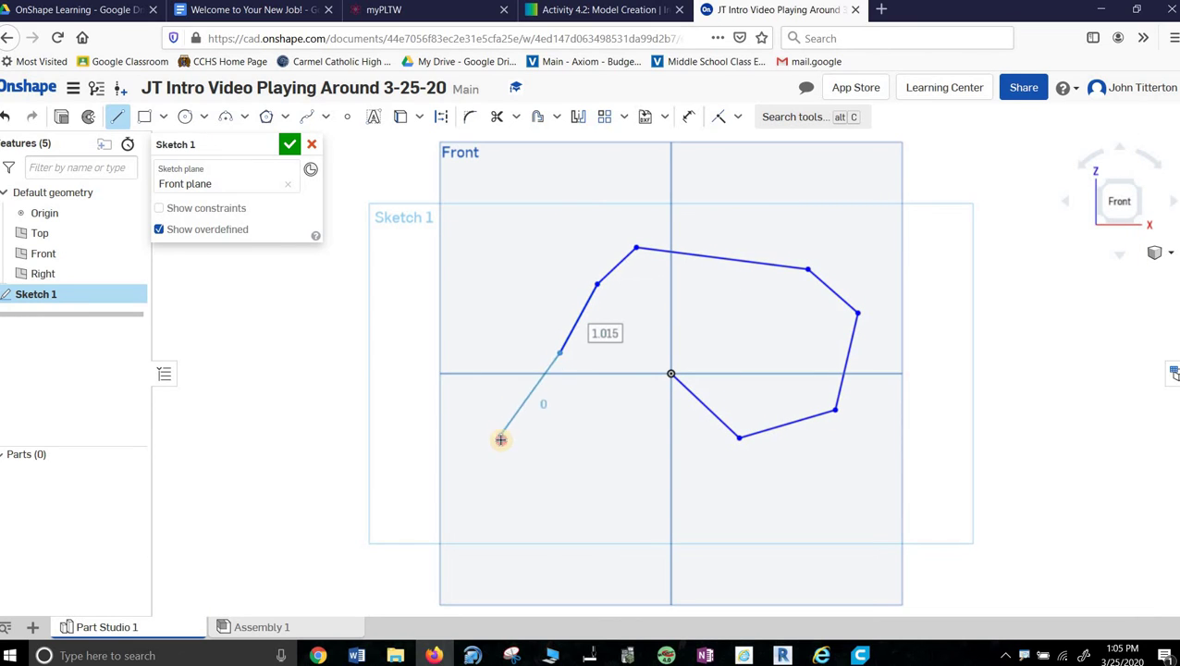
click(501, 439)
click(569, 465)
click(594, 410)
click(618, 330)
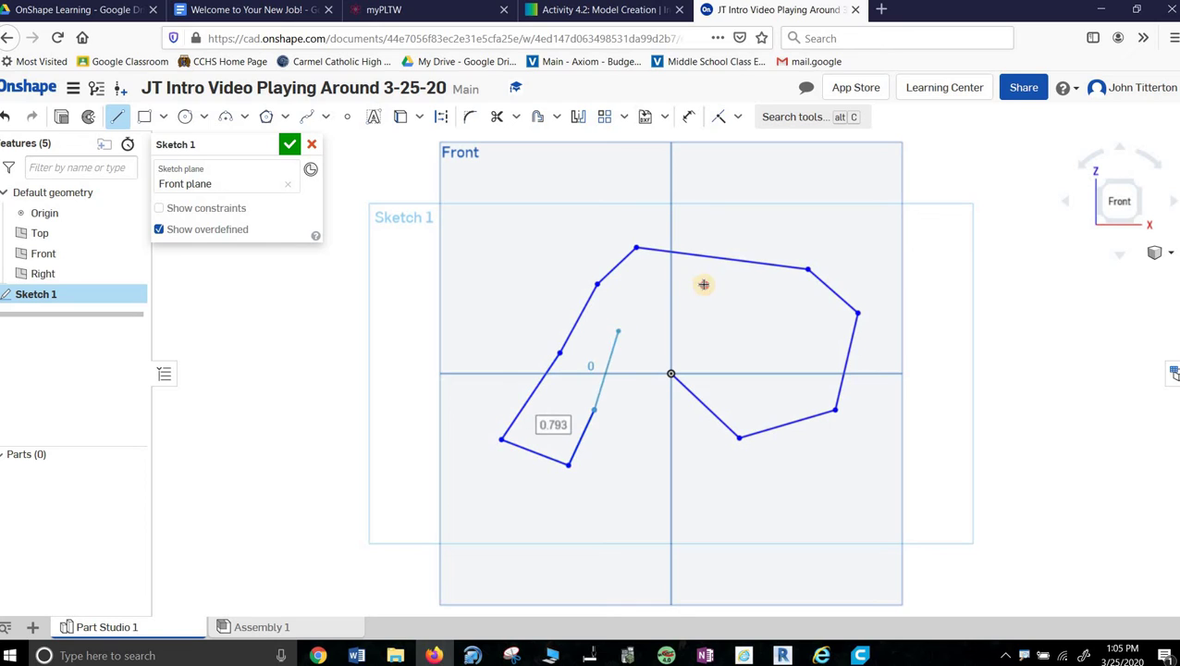
click(736, 309)
click(670, 374)
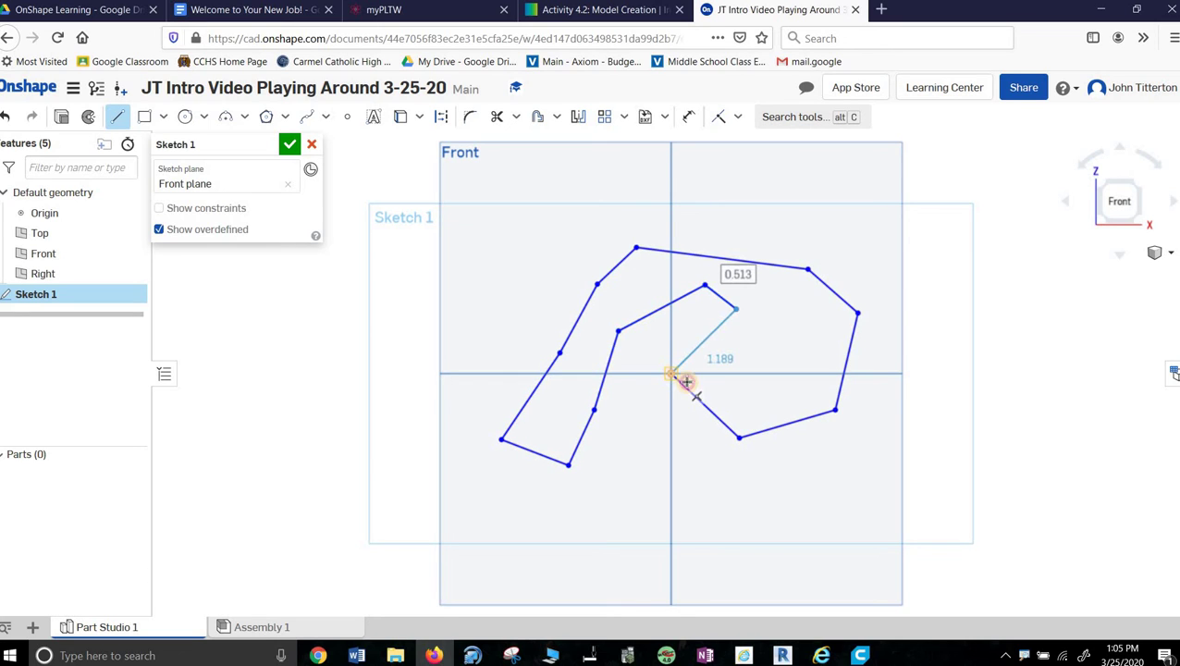
click(828, 411)
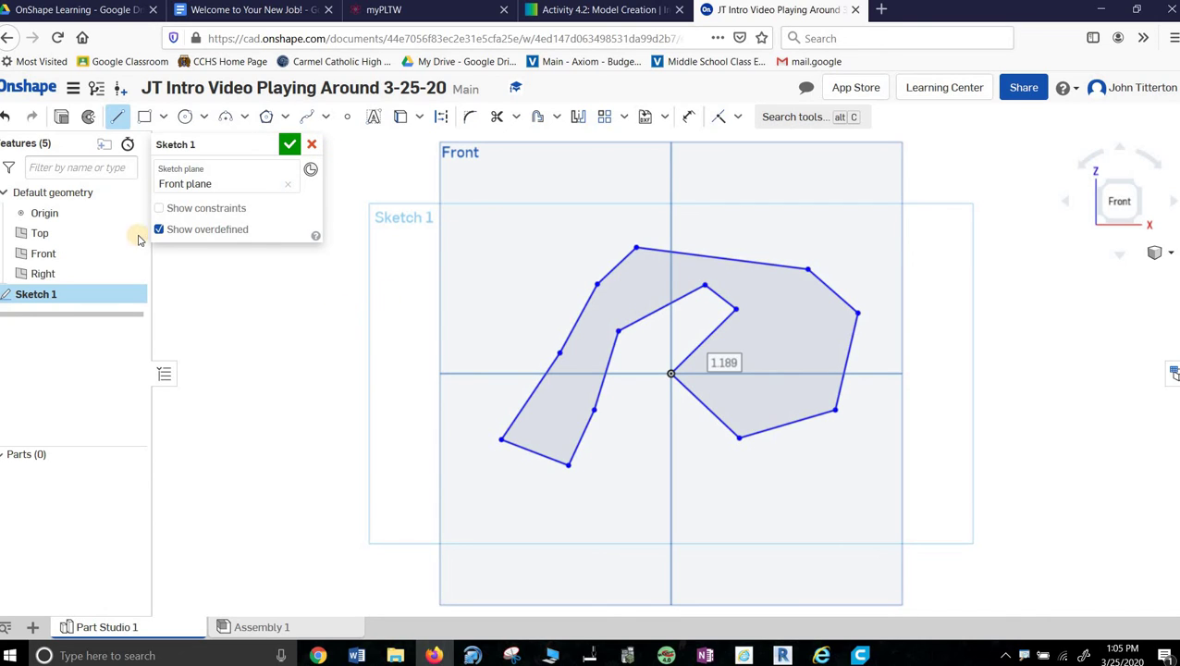
Check the sketch constraints, then finish Sketch 1.
click(158, 208)
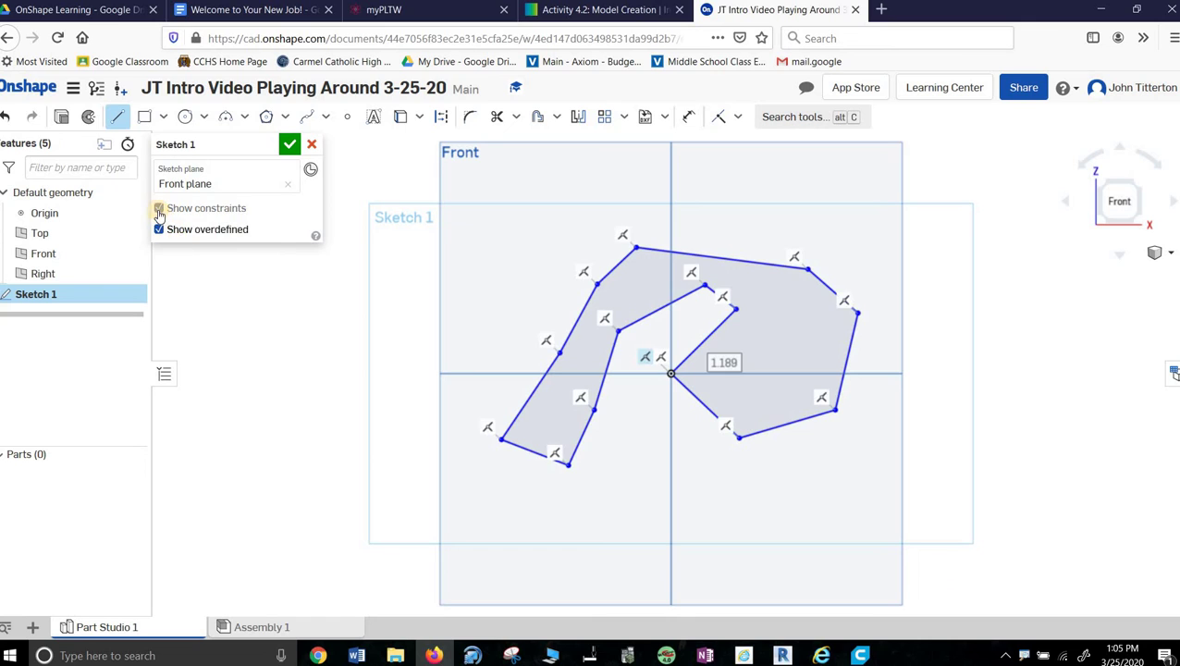
click(158, 208)
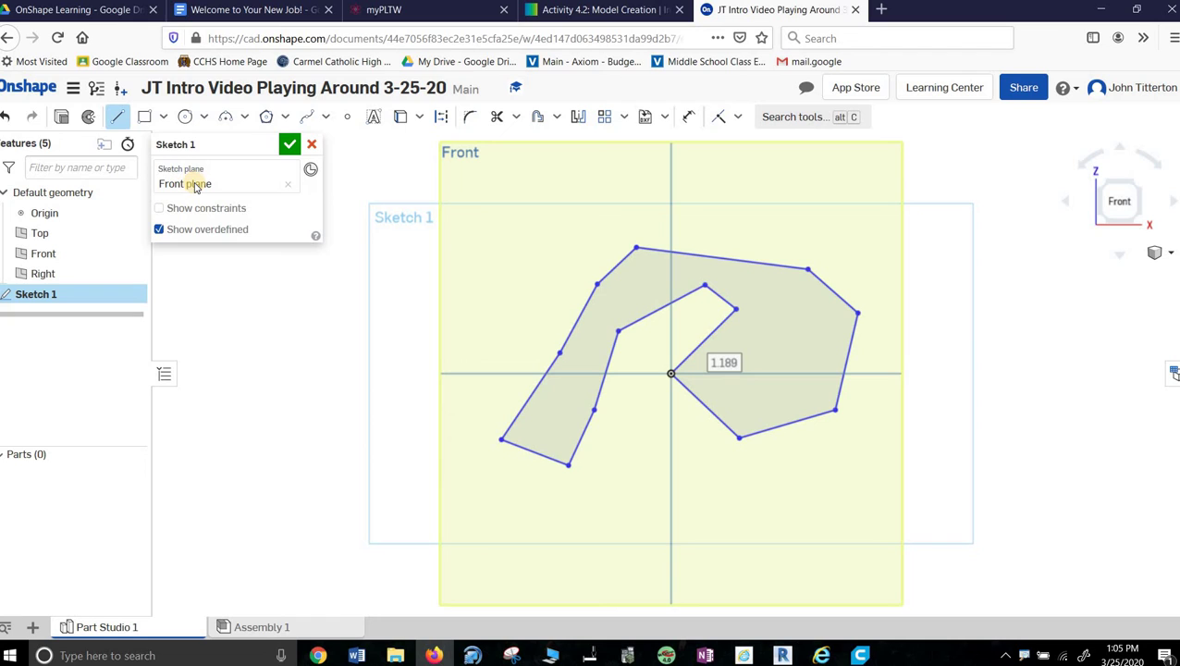
click(289, 144)
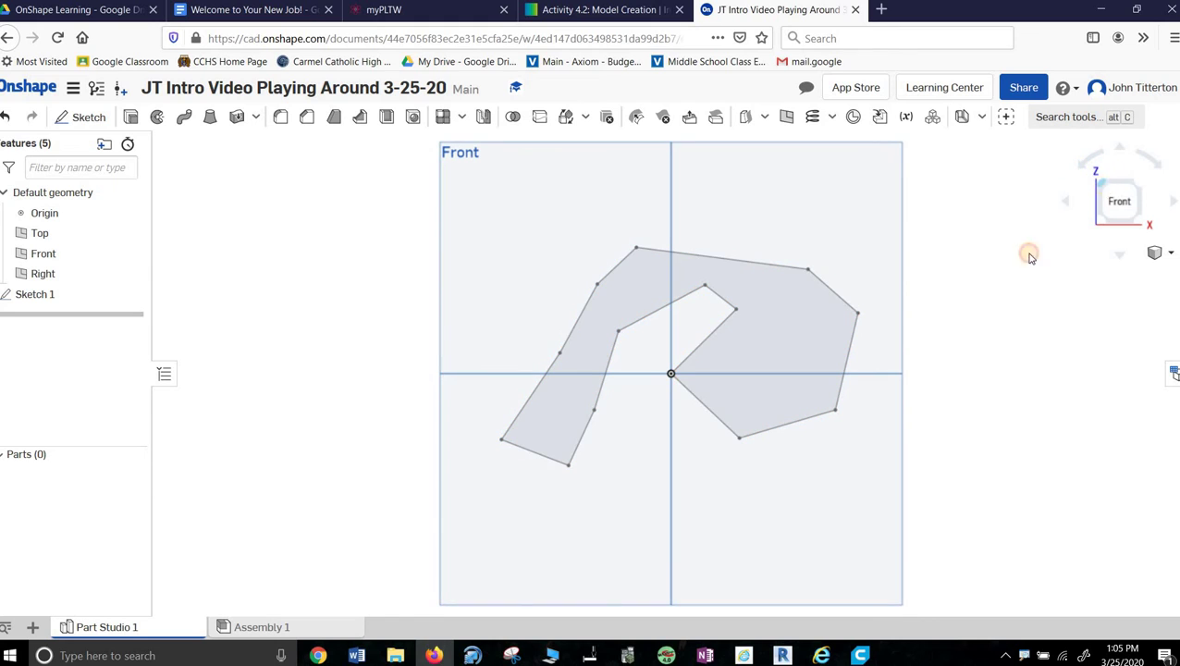
Extrude the hook-shaped sketch region 3 in into Part 1, hiding the Front, Right and Top planes.
right_drag(1030, 258, 727, 416)
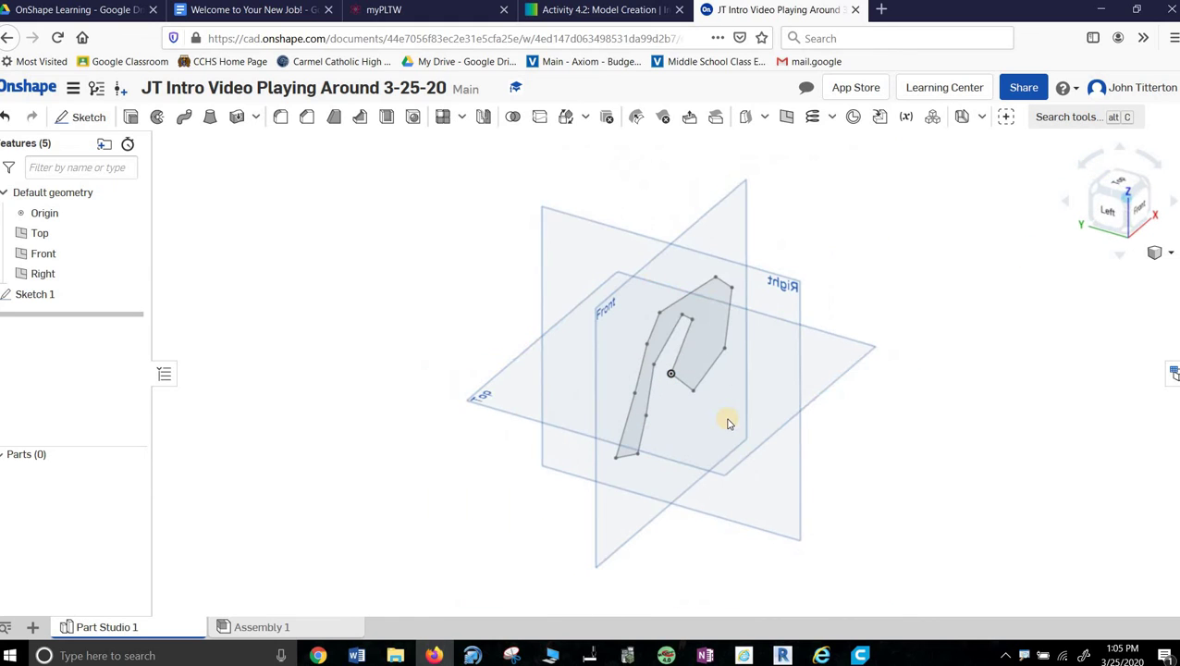
click(1145, 187)
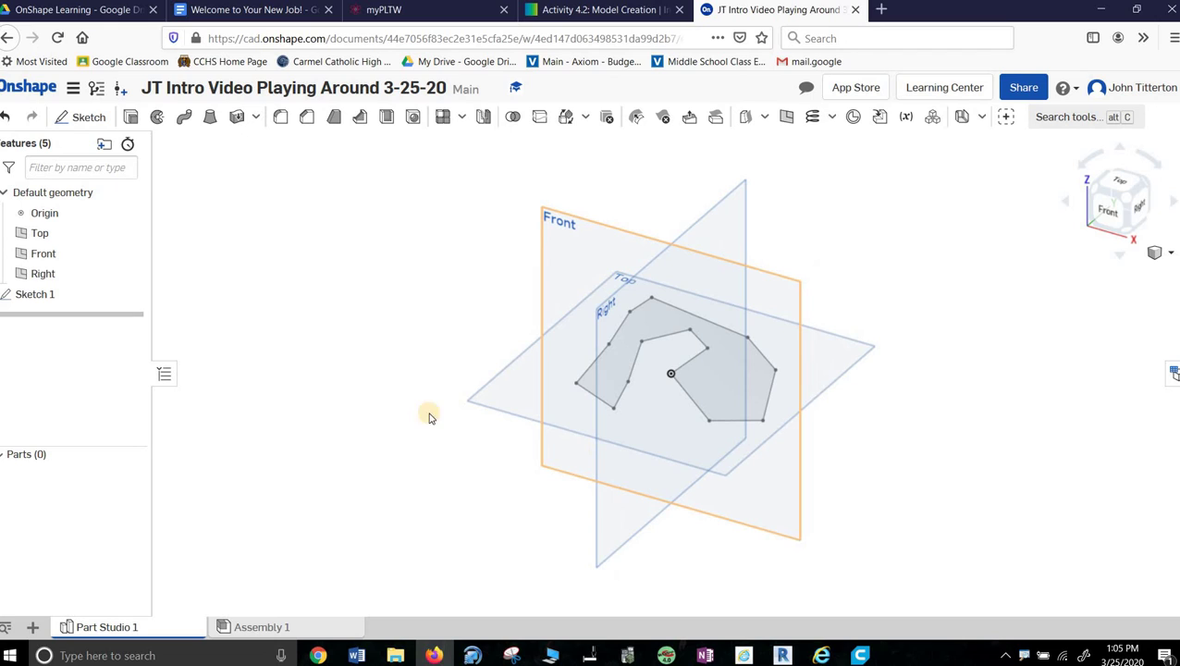
click(131, 118)
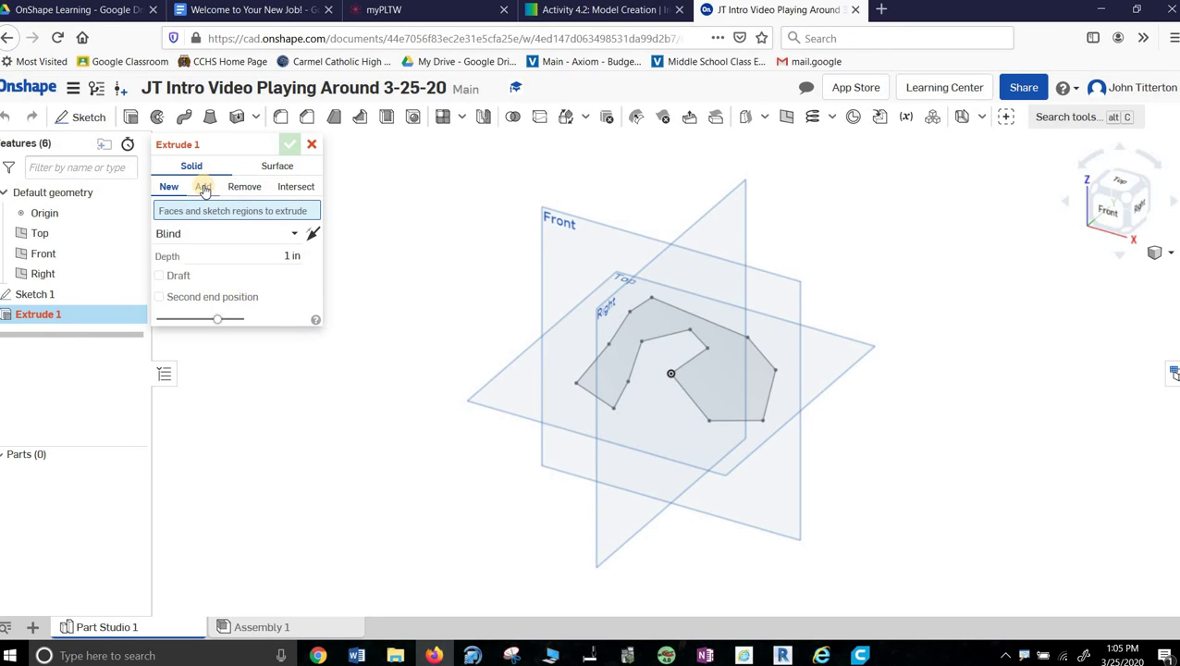
click(754, 396)
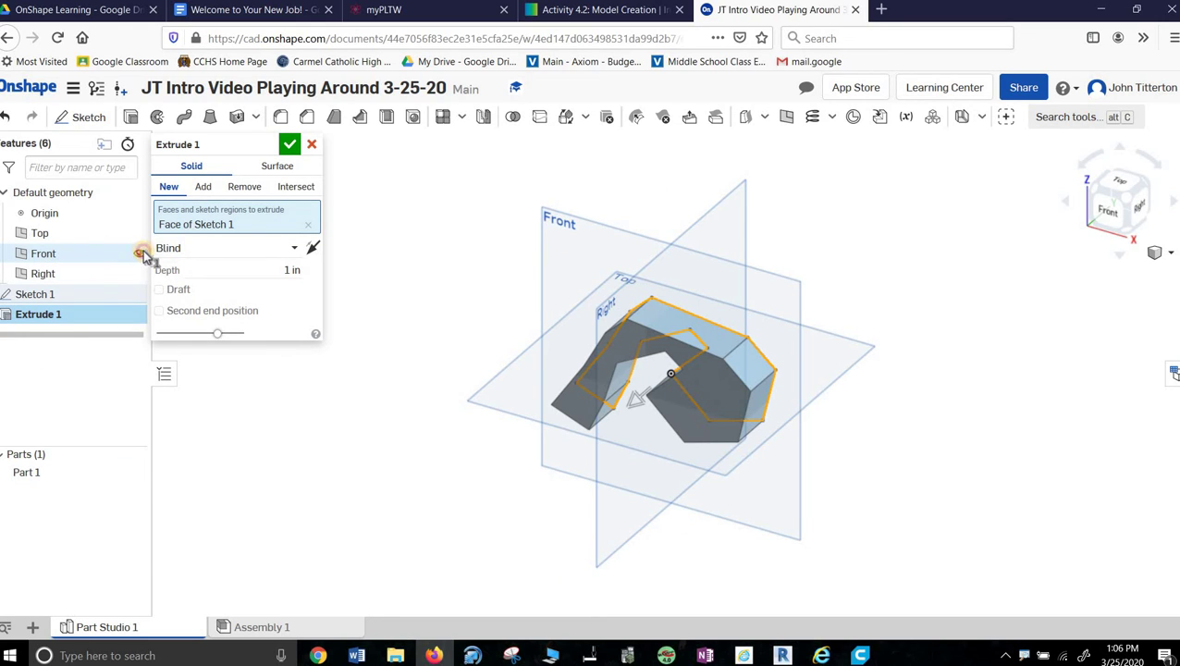
click(140, 254)
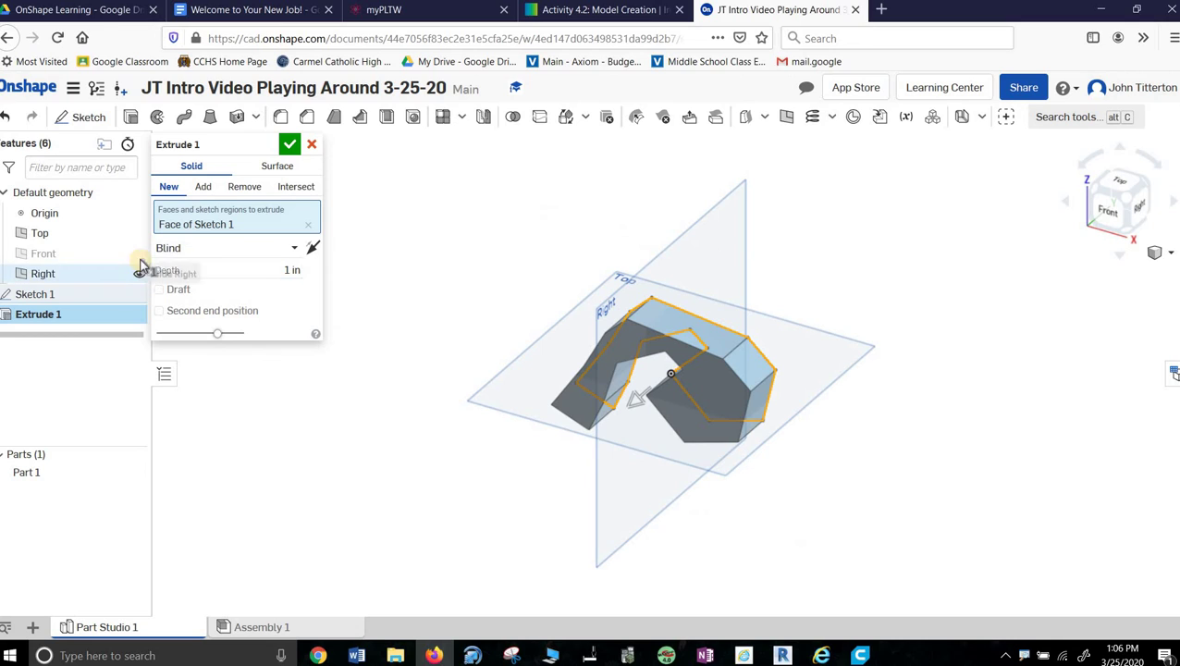
click(141, 268)
click(140, 234)
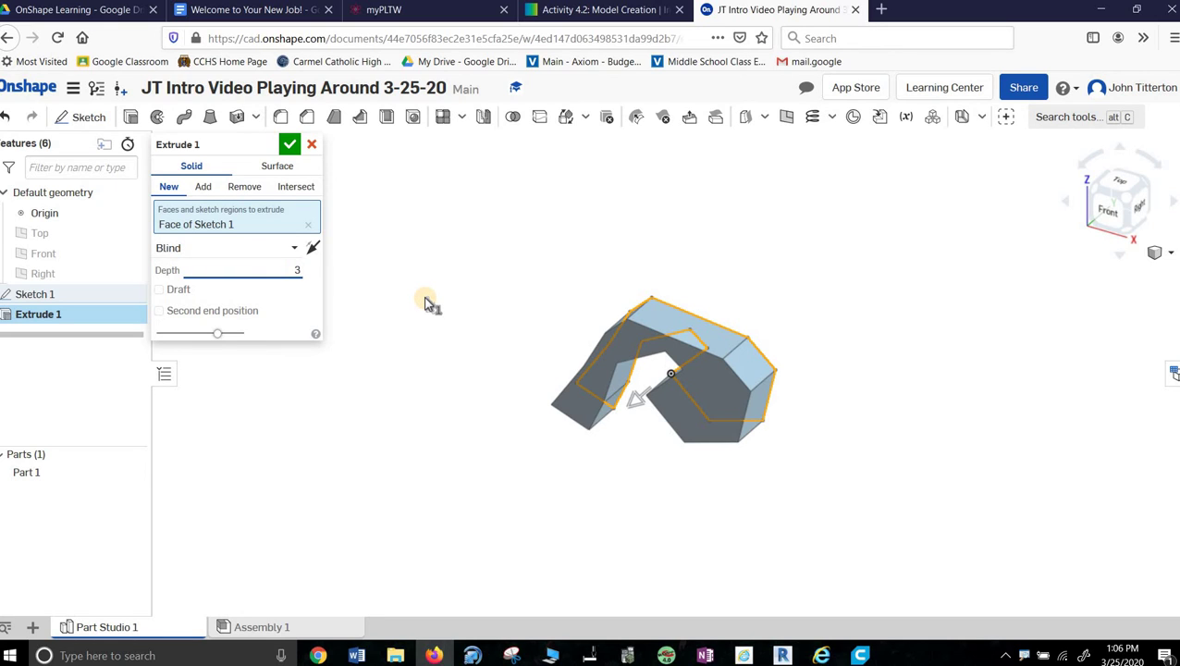
click(289, 144)
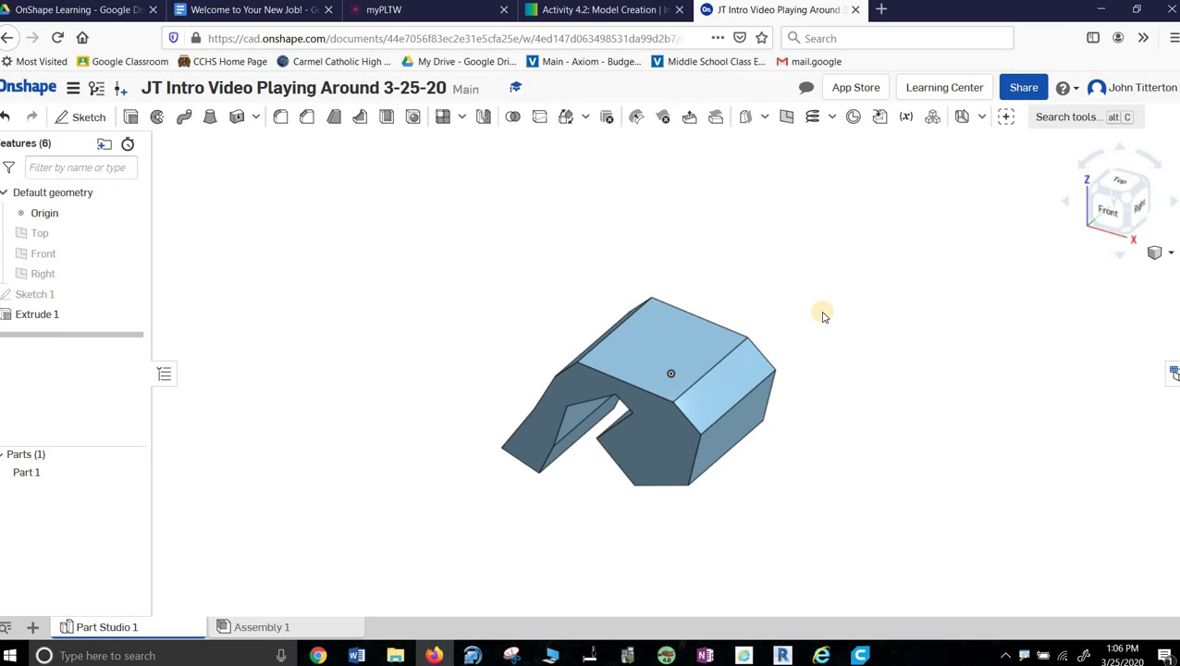
right_drag(825, 312, 1084, 227)
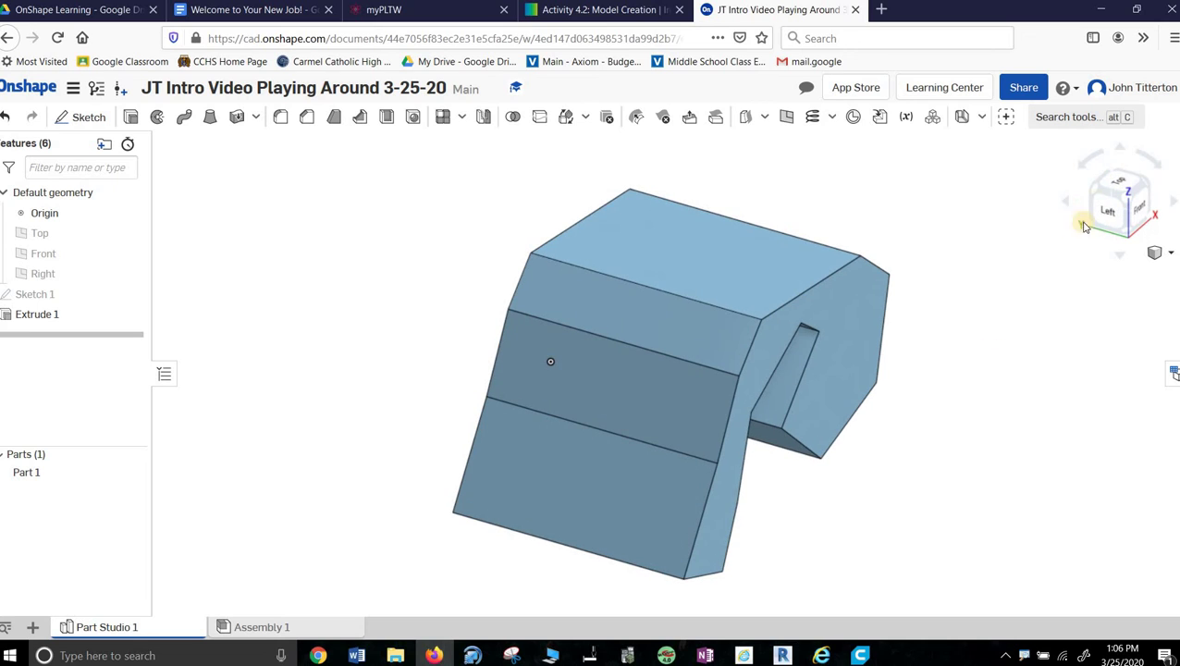
click(1116, 178)
click(1140, 189)
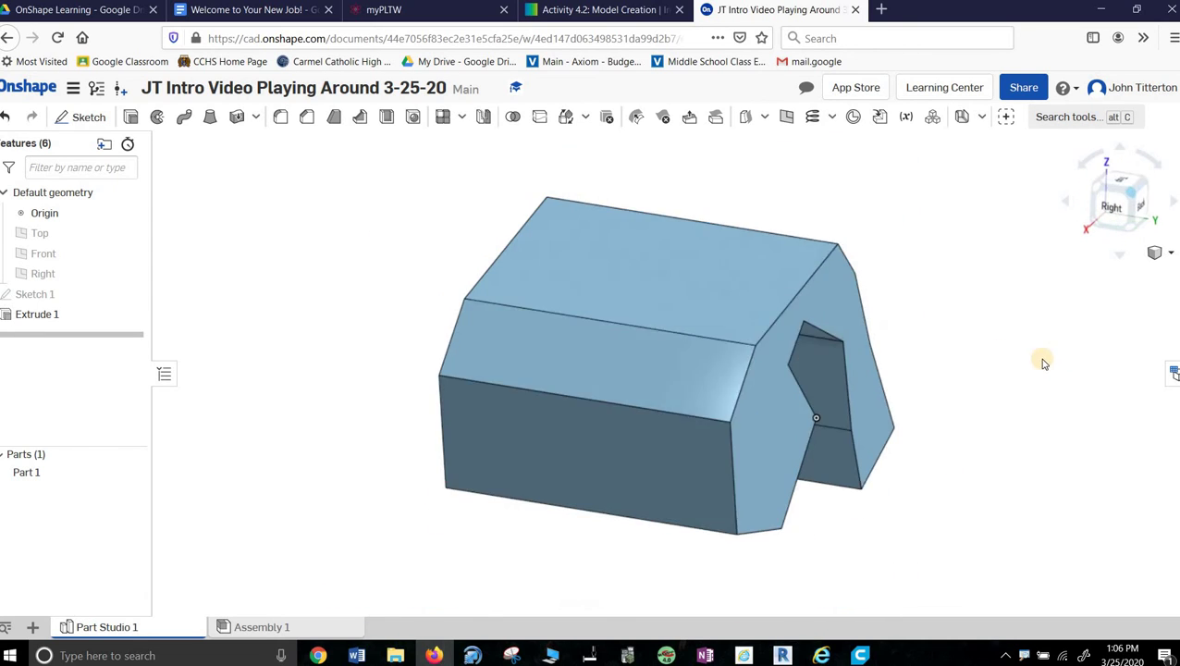
click(1148, 187)
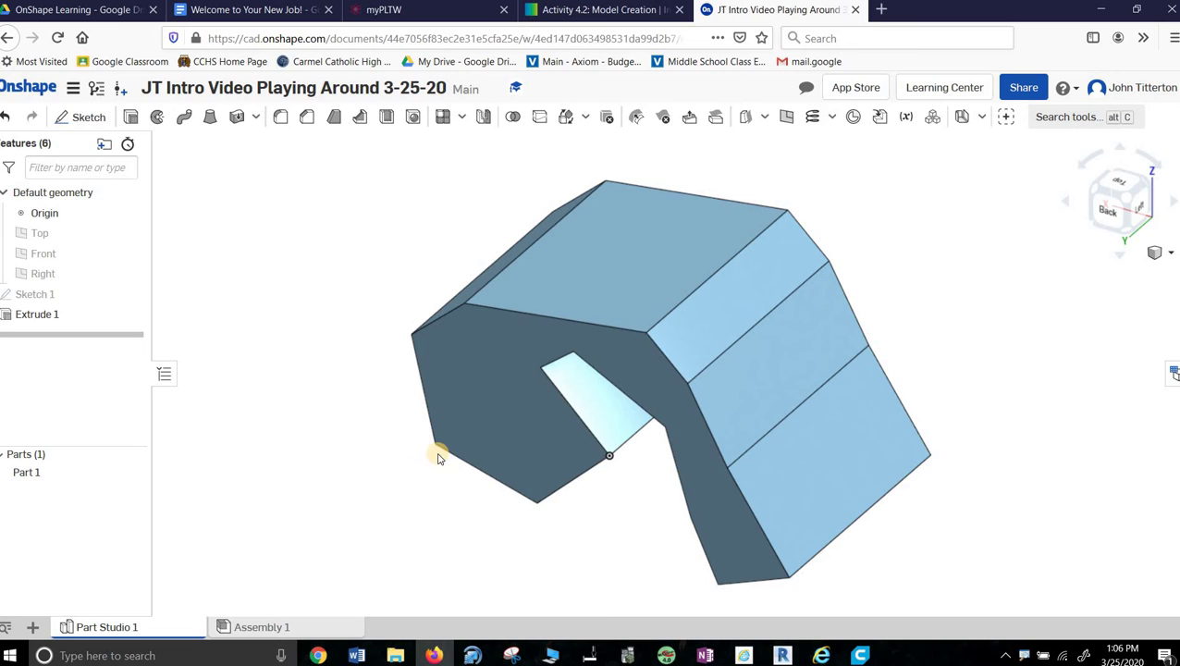
middle_drag(555, 387, 632, 382)
scroll(633, 382, up, 2)
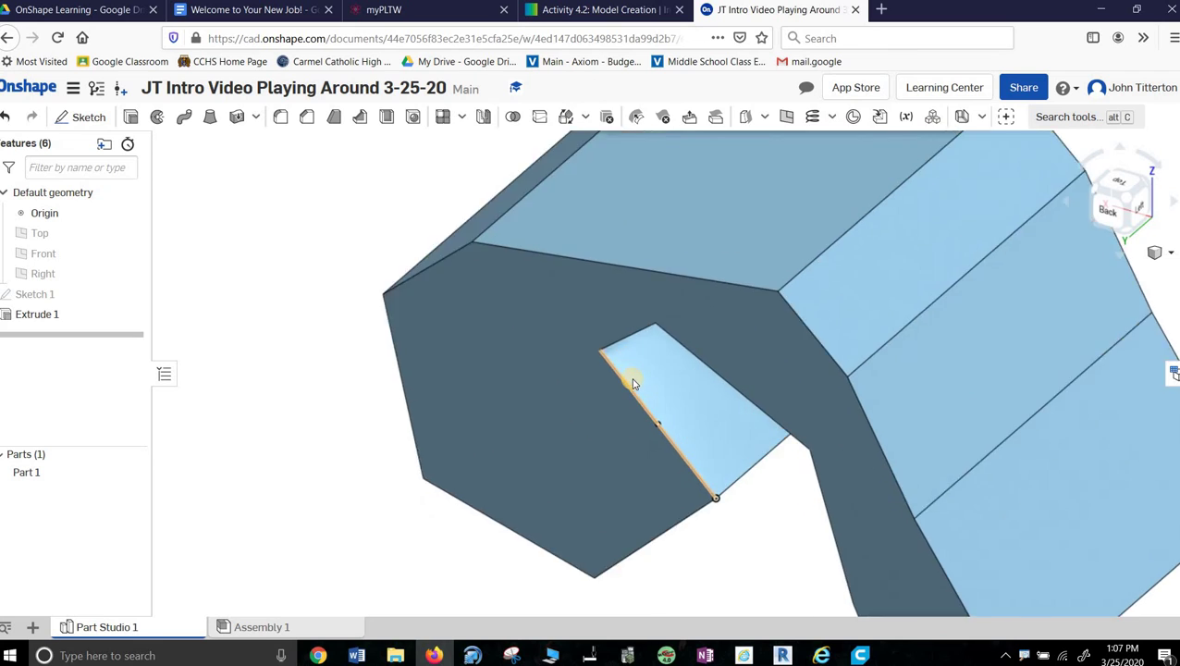
scroll(633, 382, down, 3)
scroll(657, 379, up, 1)
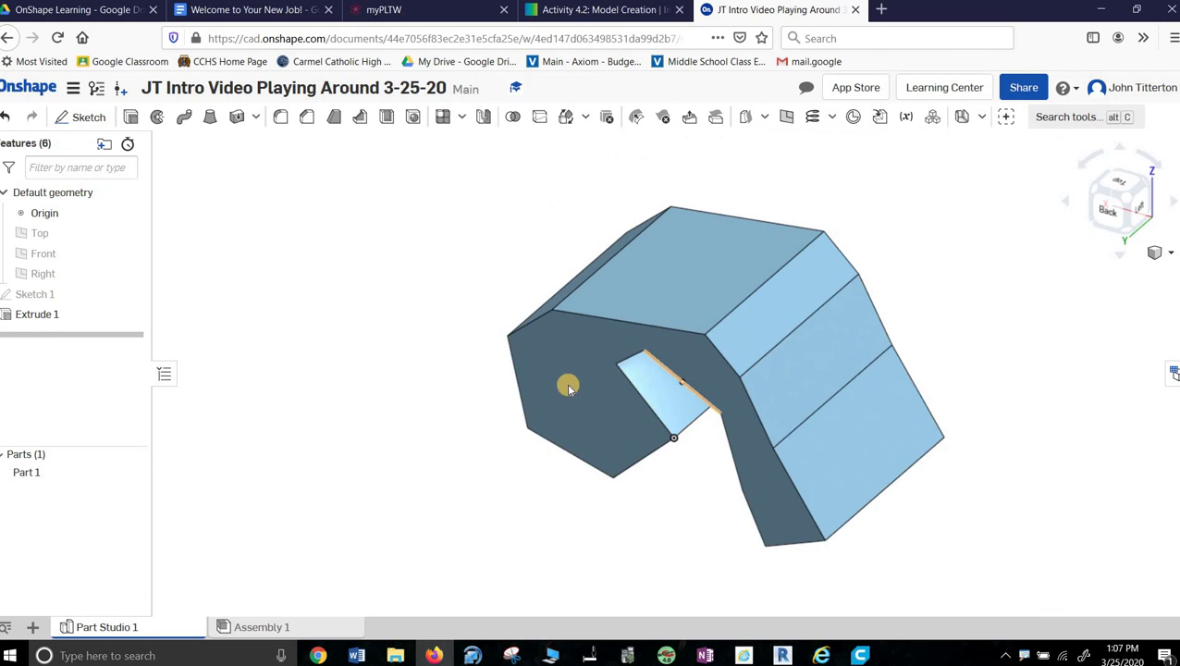
drag(581, 381, 419, 453)
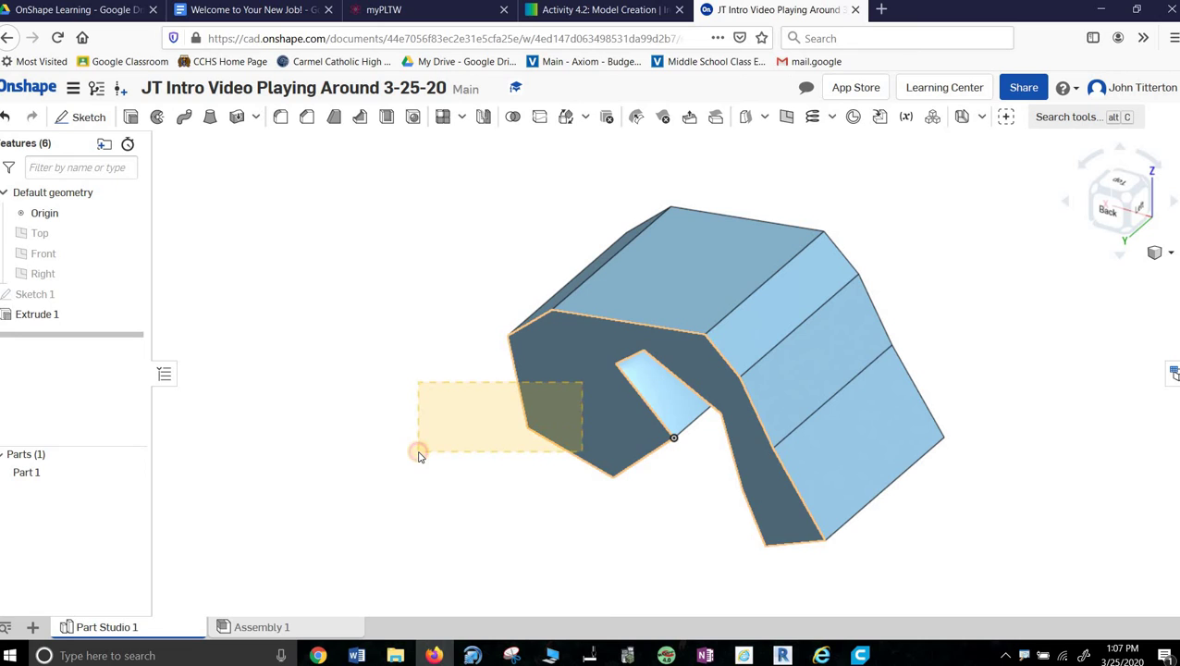
drag(783, 321, 975, 548)
click(338, 257)
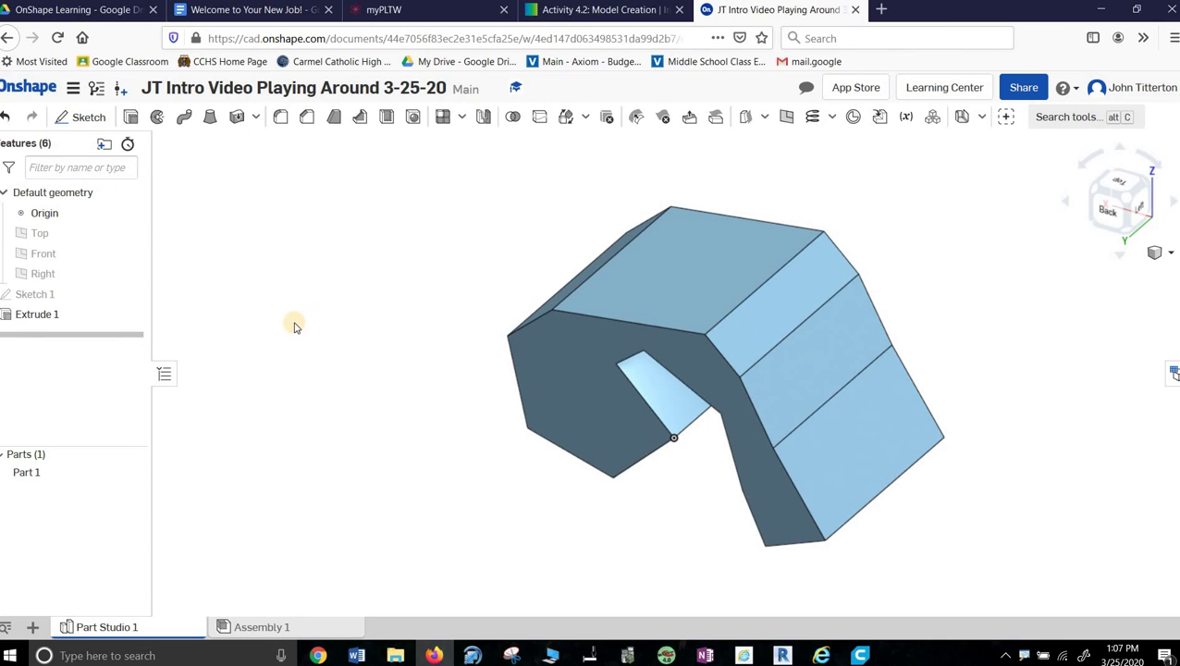
click(1174, 254)
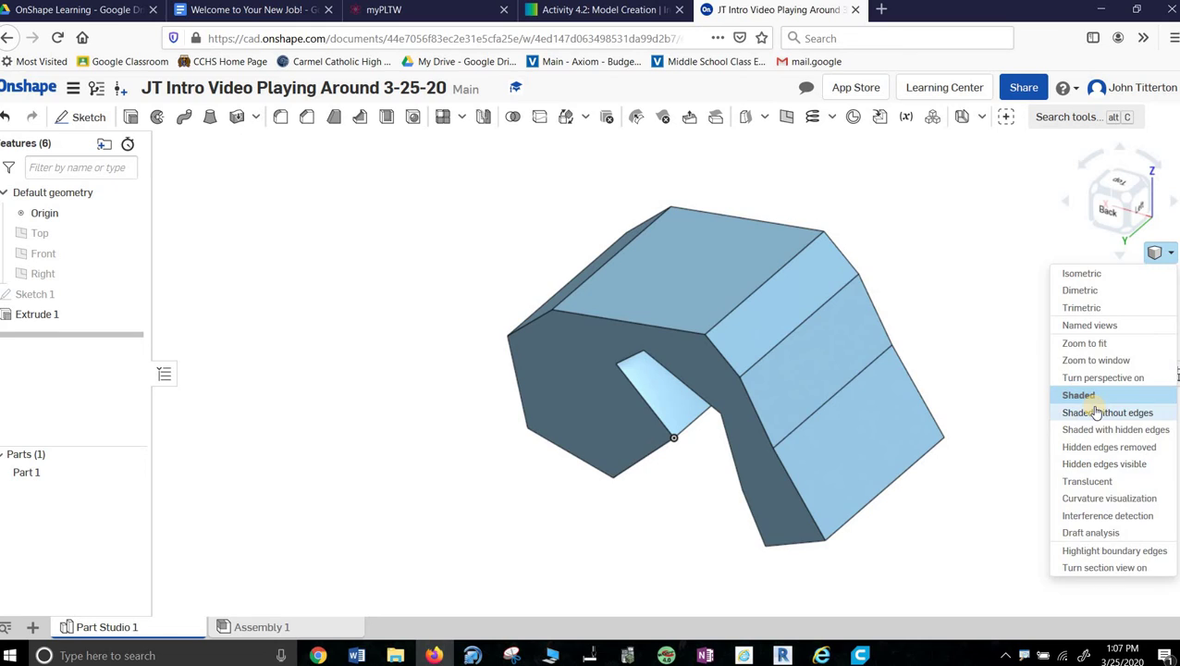
click(1096, 413)
click(1014, 424)
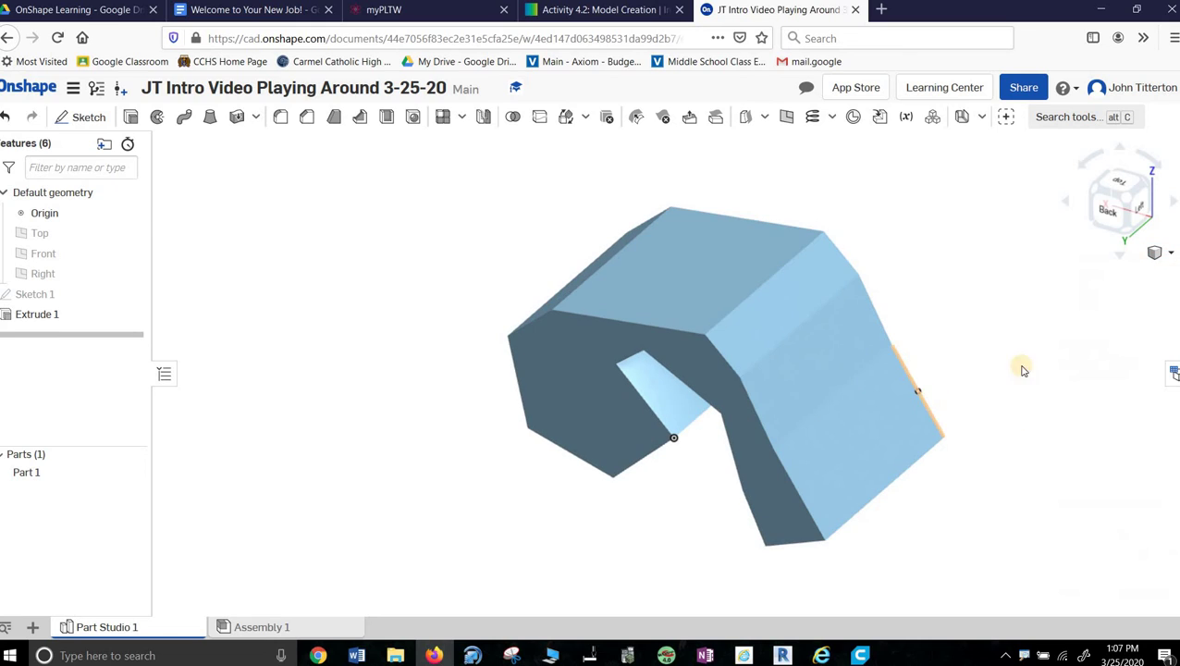
click(1167, 255)
click(1051, 394)
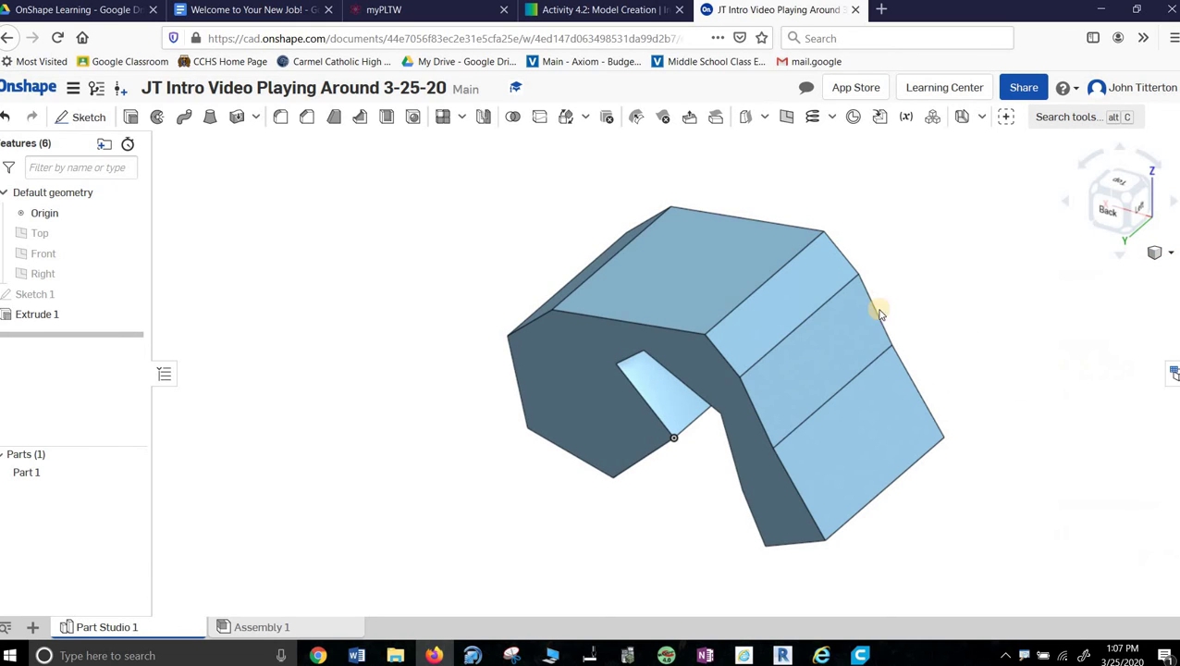
click(787, 304)
Start Sketch 2 on the part's top face, viewed from Top, and draw a circle on it.
click(71, 125)
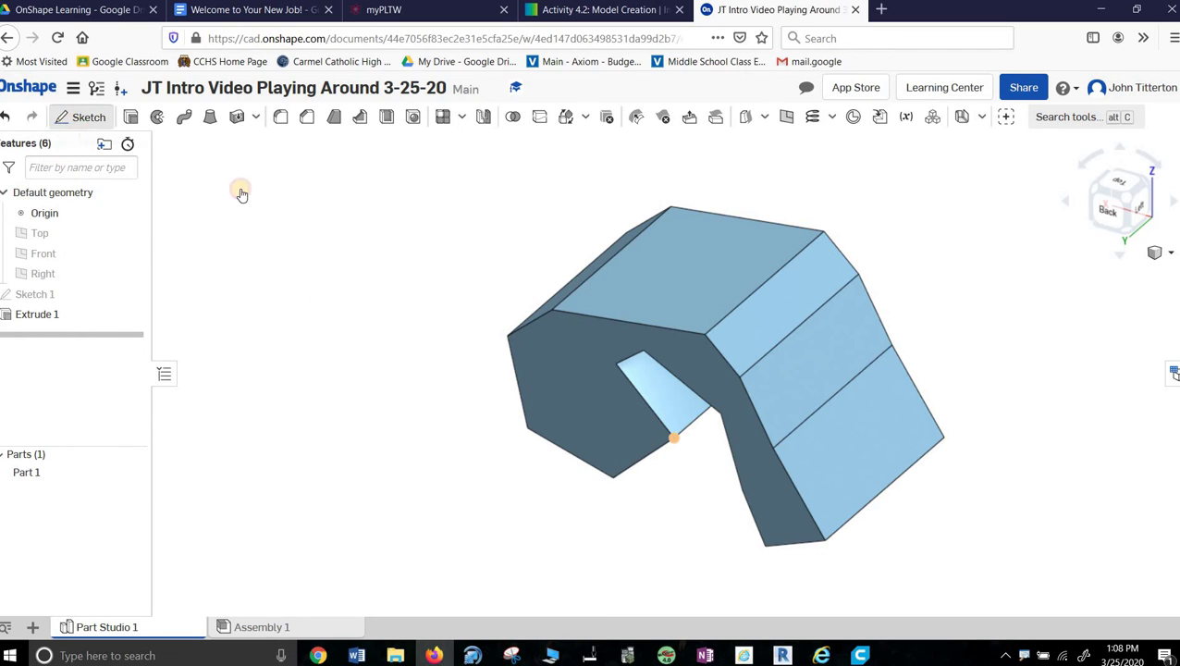
click(611, 372)
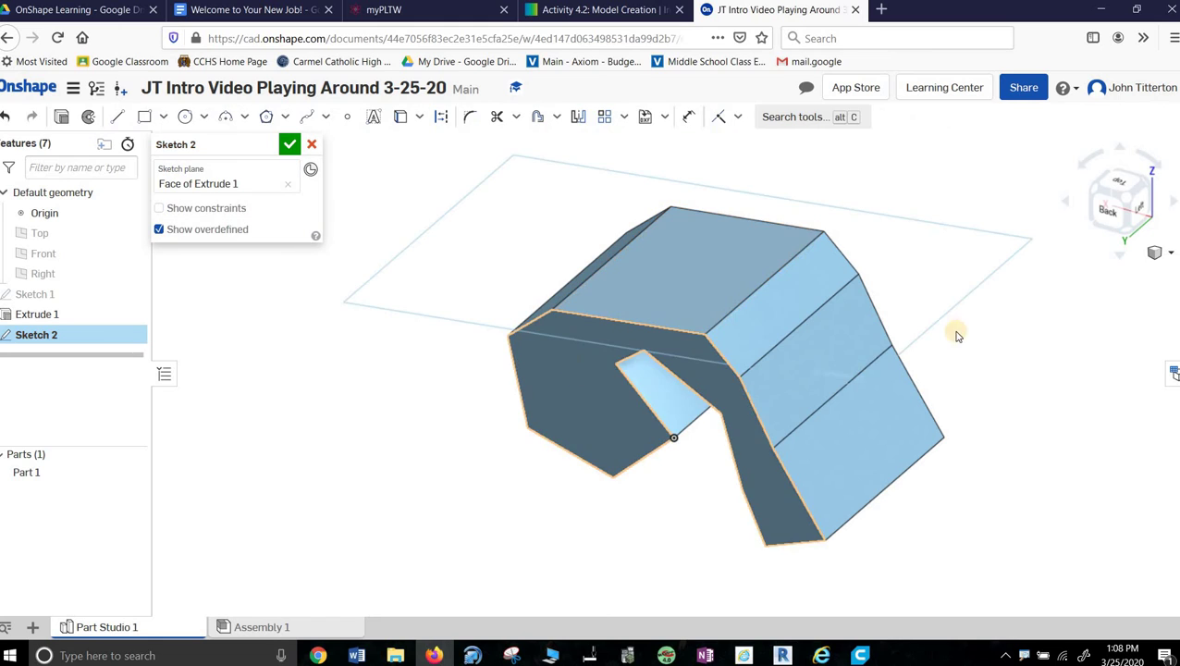
click(1114, 193)
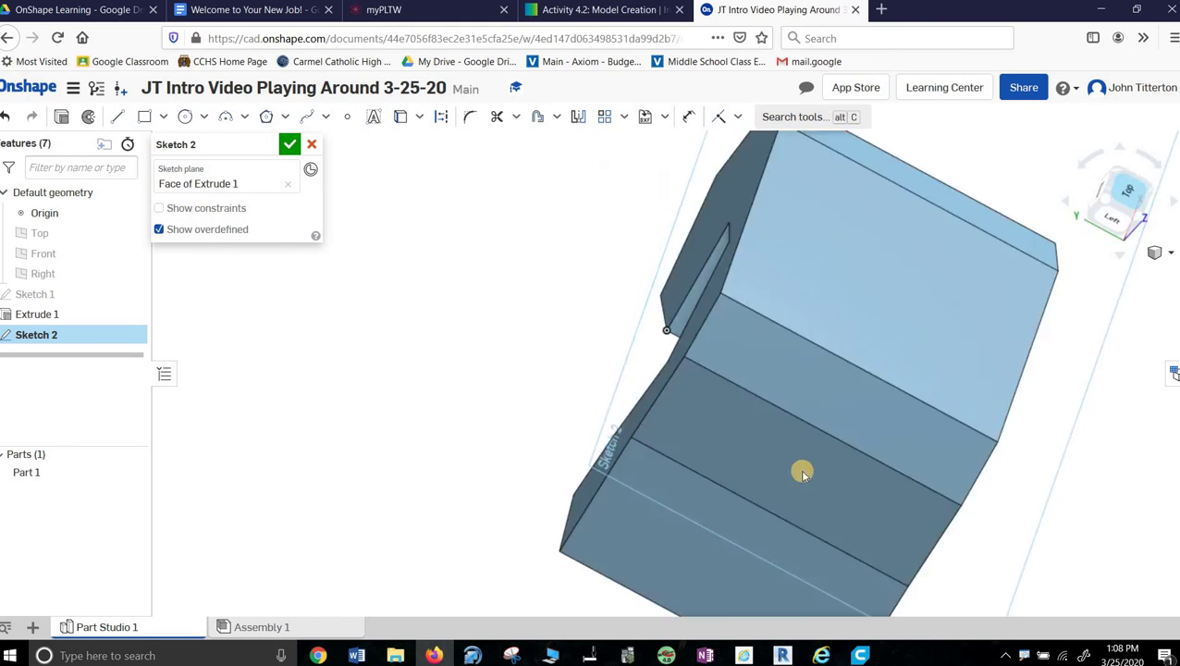
click(185, 116)
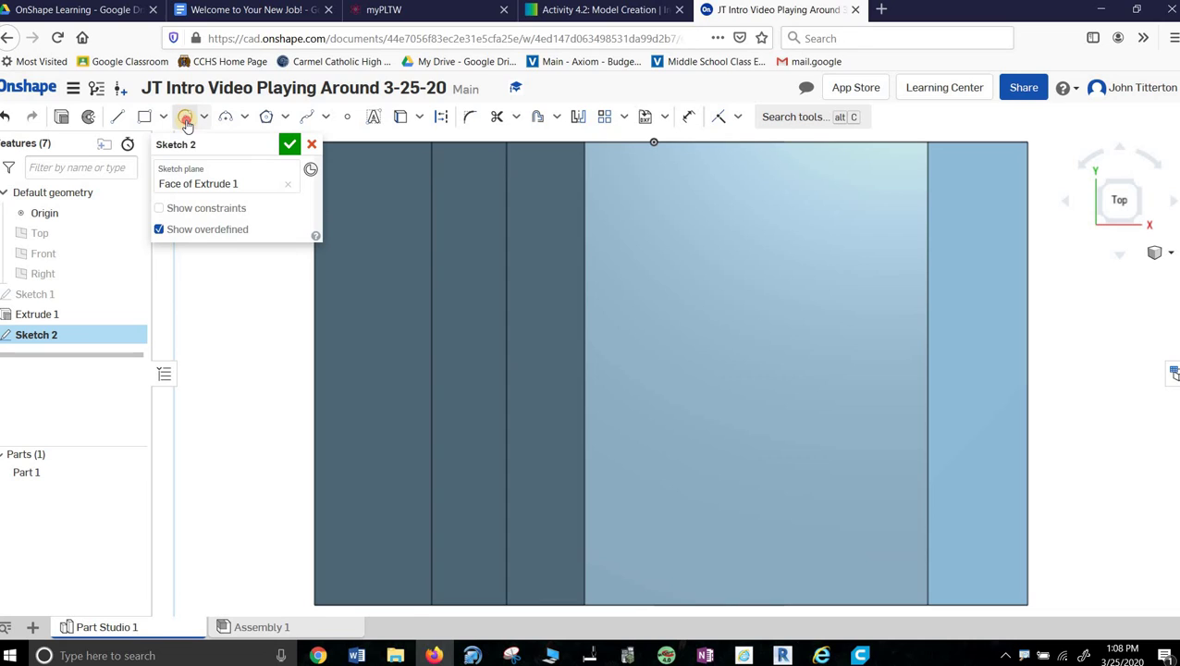
click(752, 354)
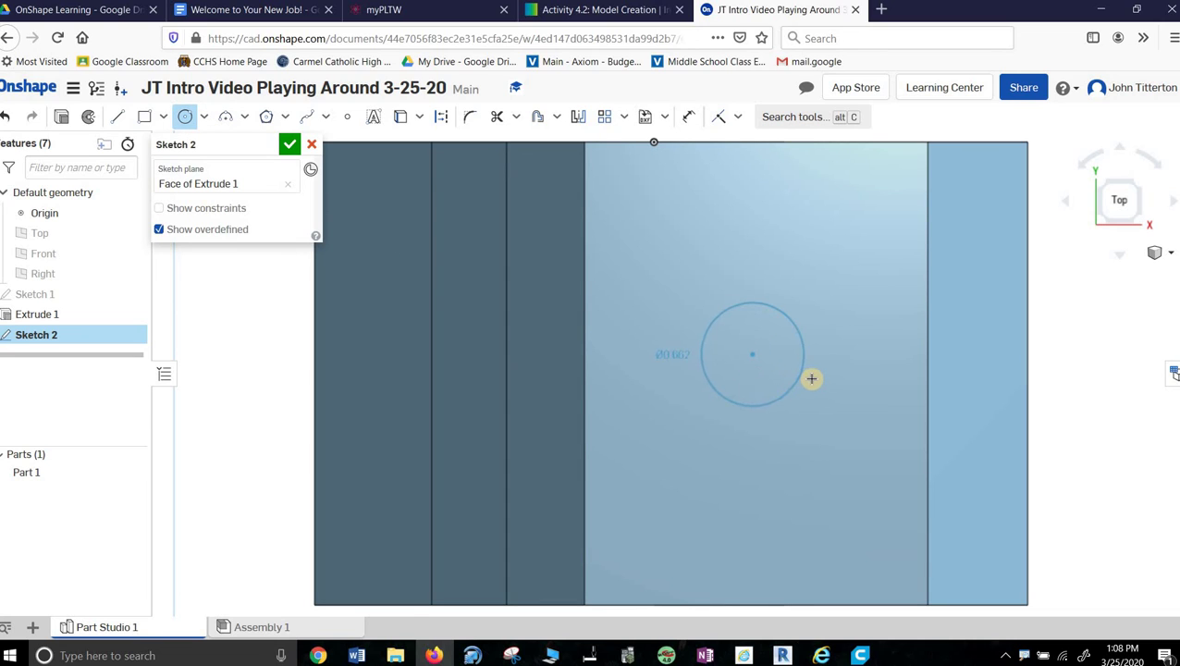
click(814, 379)
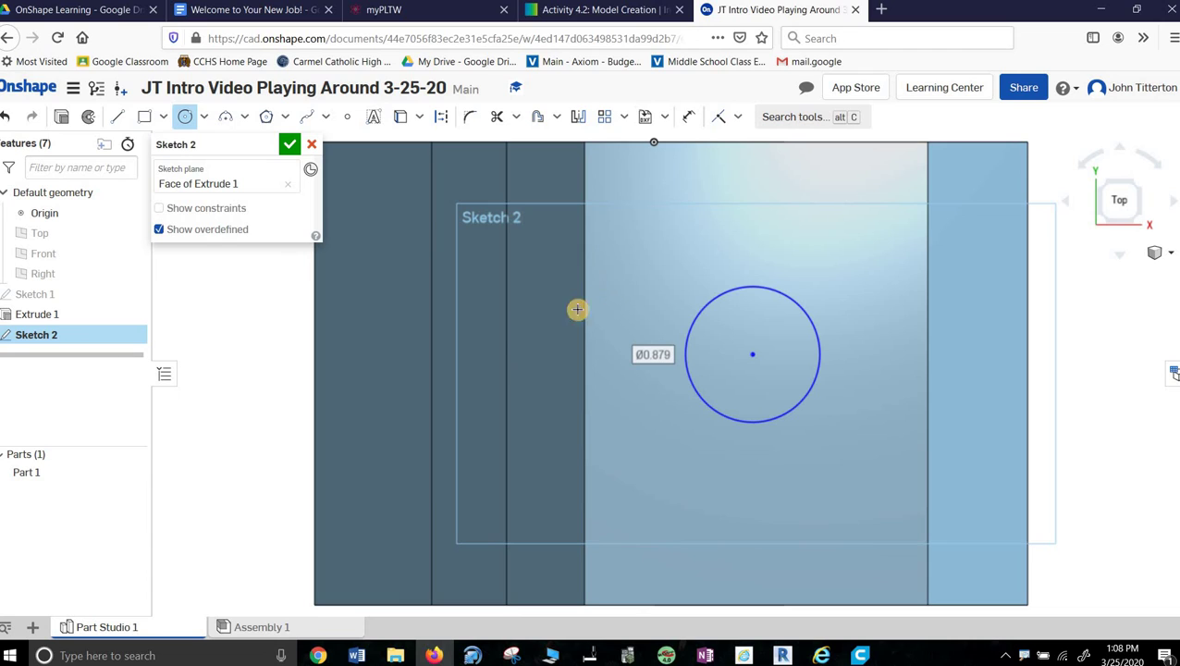
Dimension the circle's diameter to 1 in.
click(688, 119)
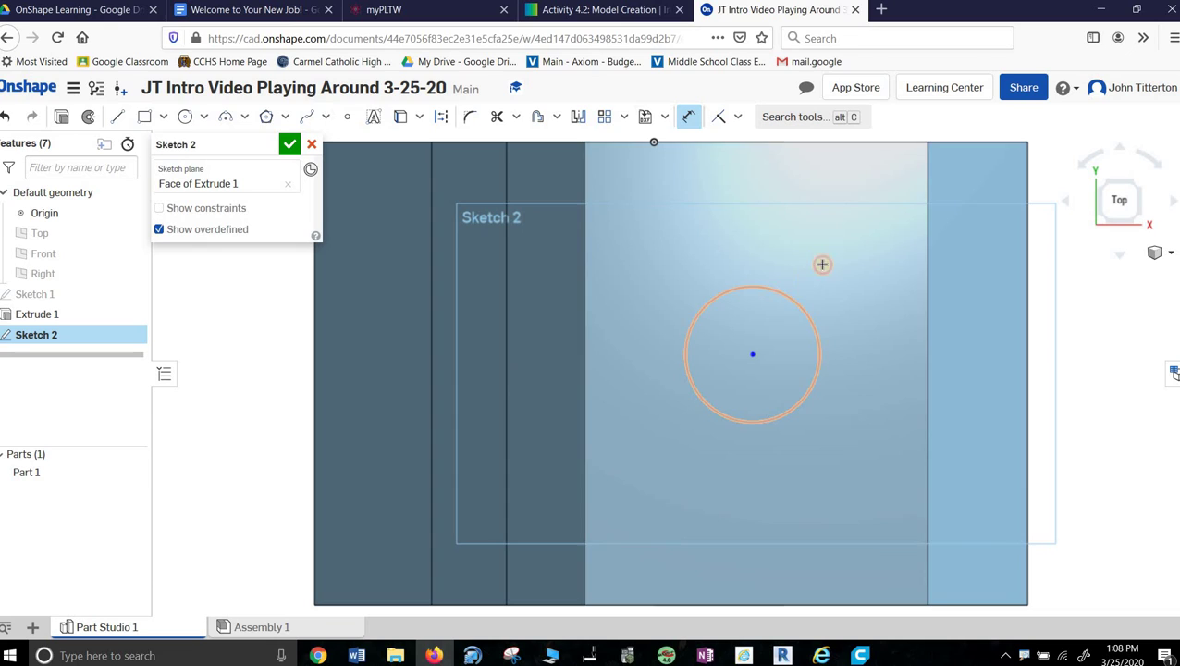
click(788, 301)
click(849, 257)
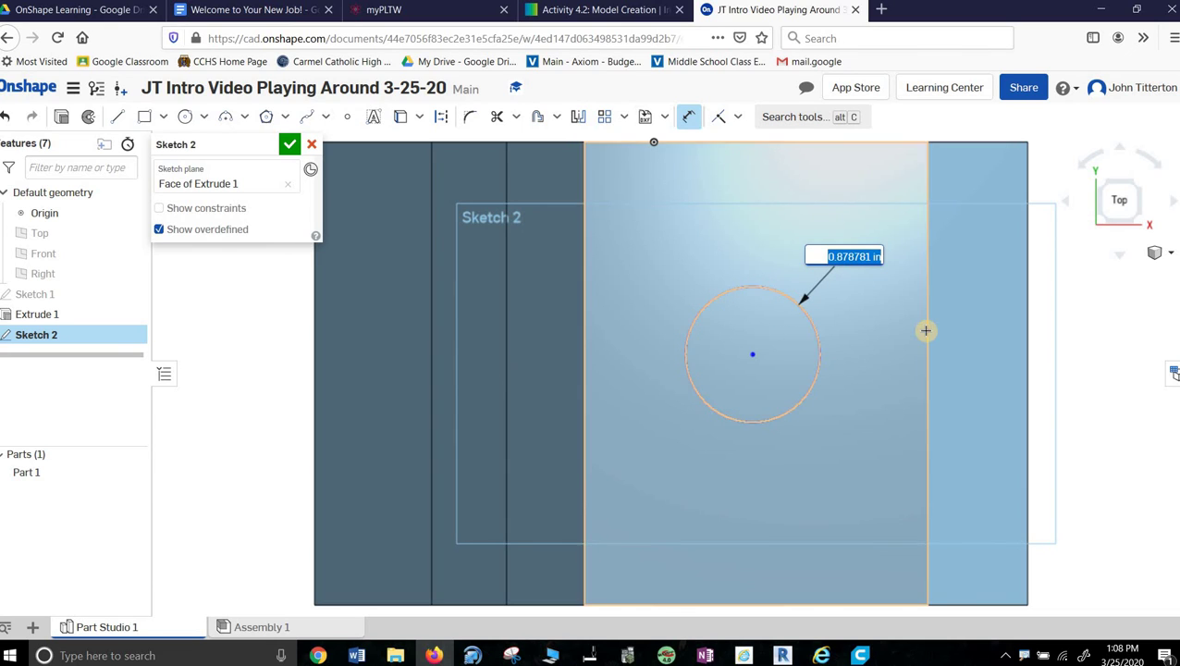
text(1)
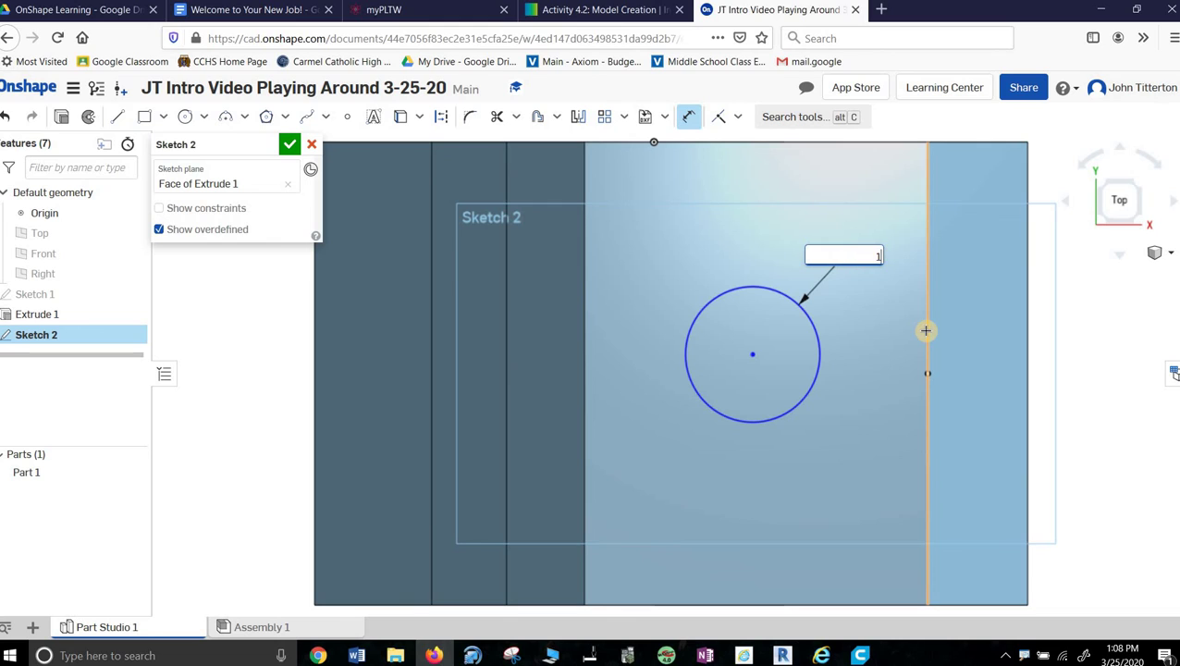
key(Return)
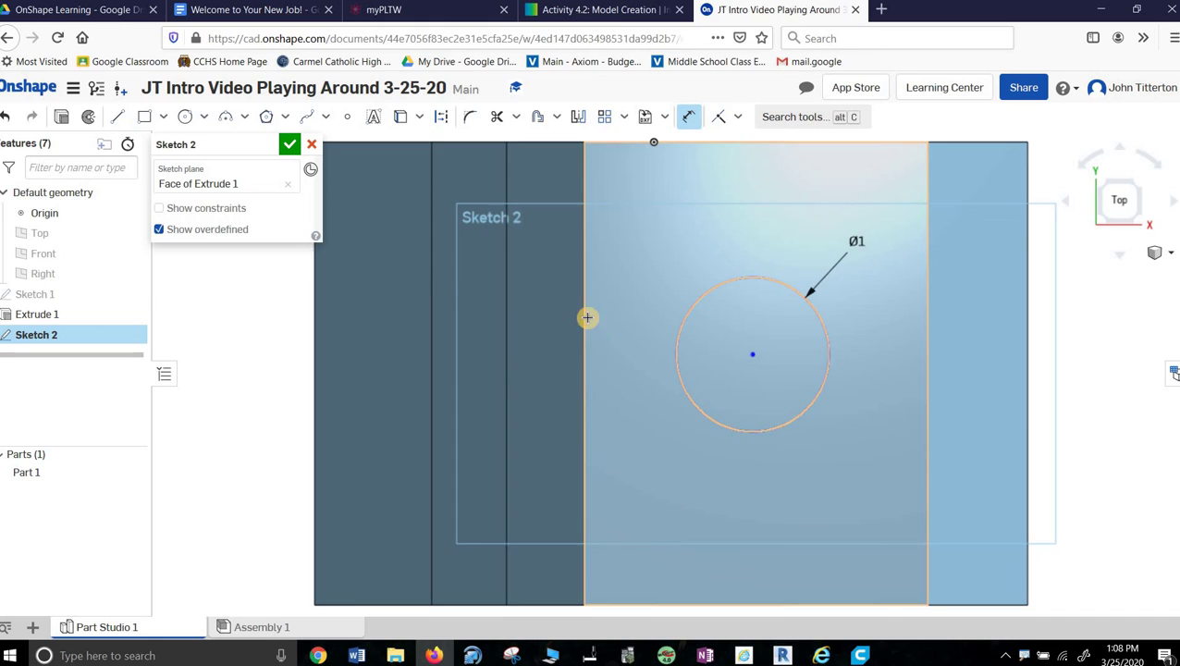
scroll(788, 385, up, 1)
scroll(789, 386, down, 2)
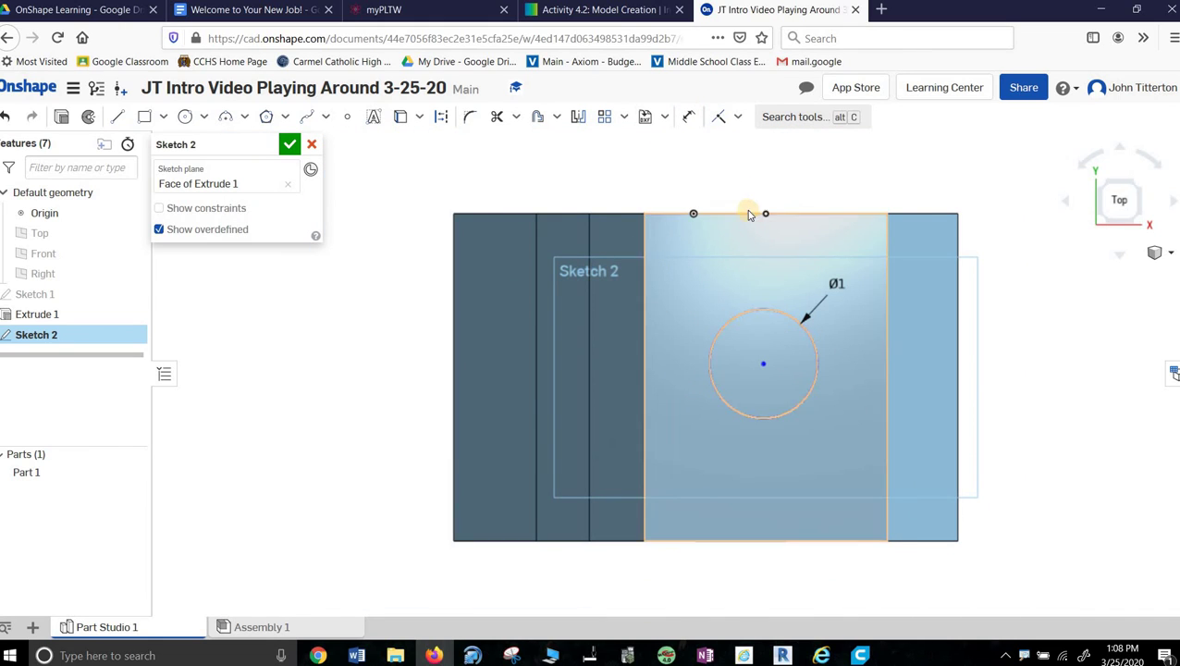
Try dimensioning the circle centre to the top edge's midpoint, then dismiss the resulting error.
click(765, 364)
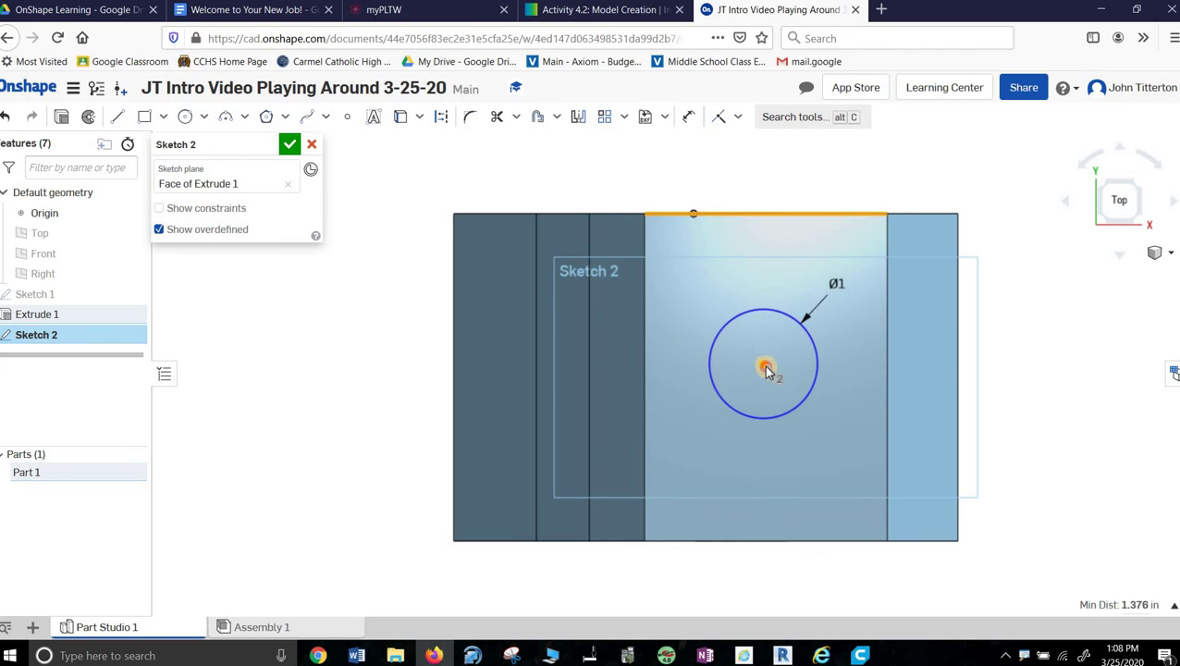
key(Escape)
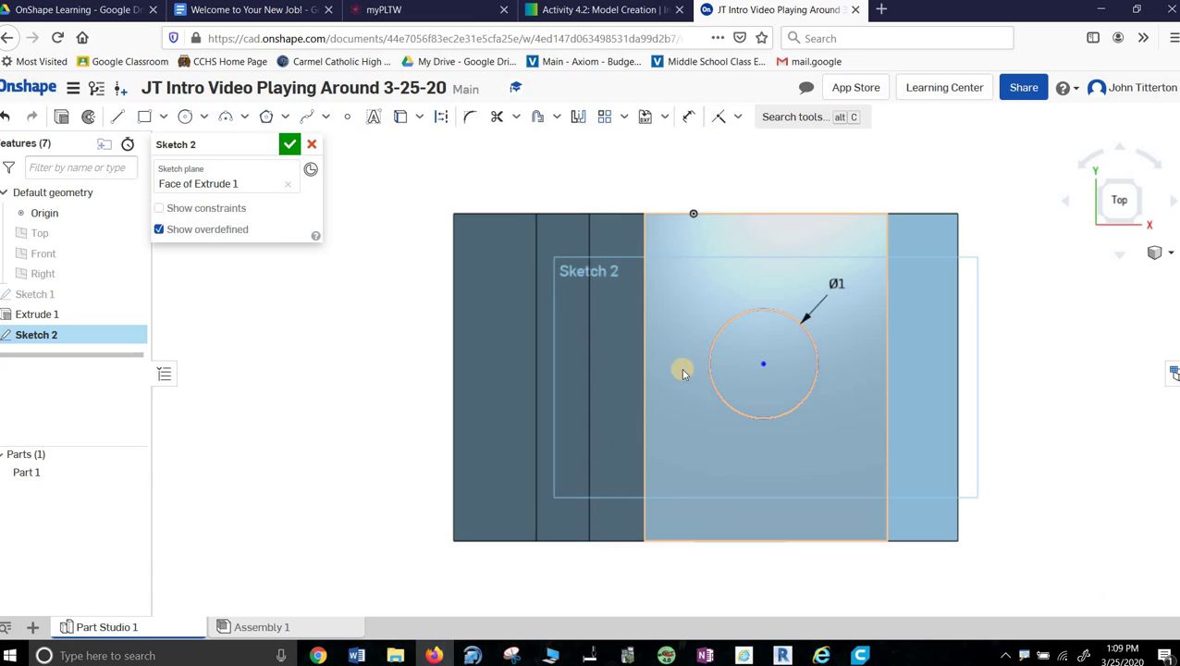
click(765, 212)
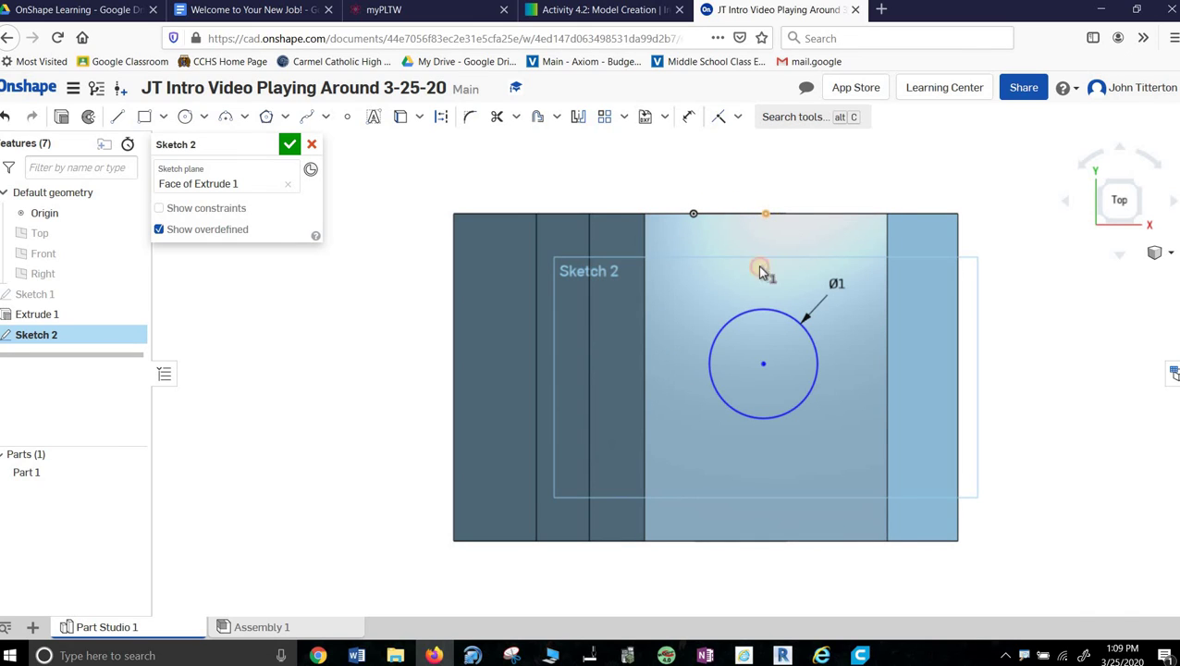
click(763, 369)
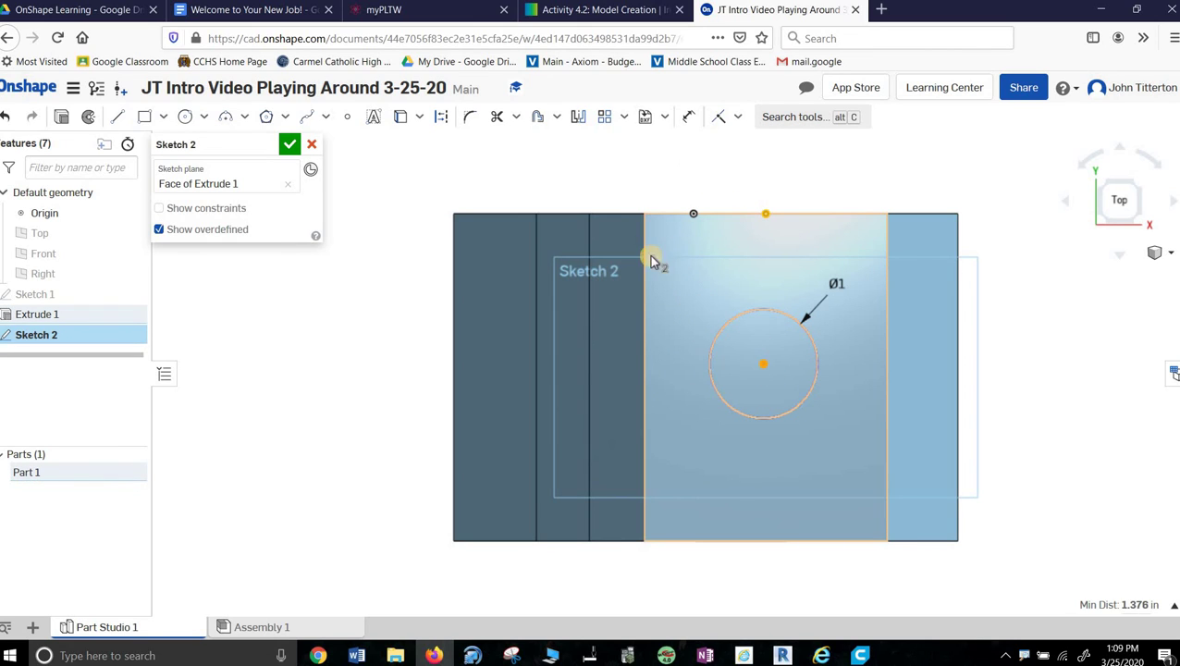
click(689, 116)
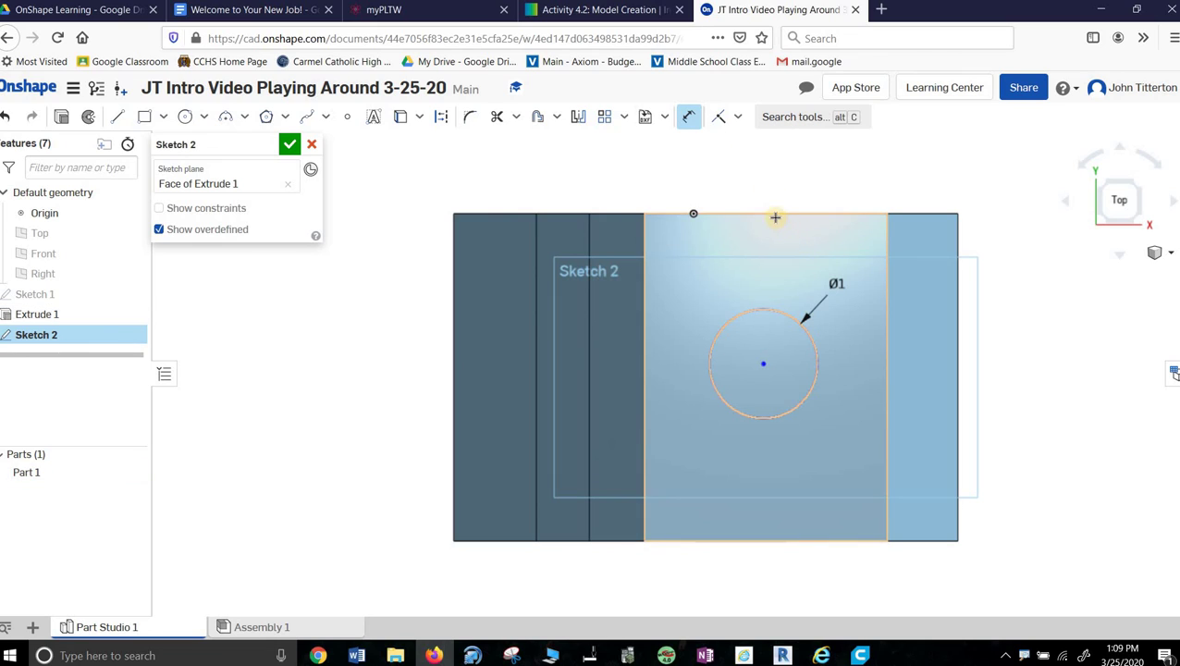
click(763, 364)
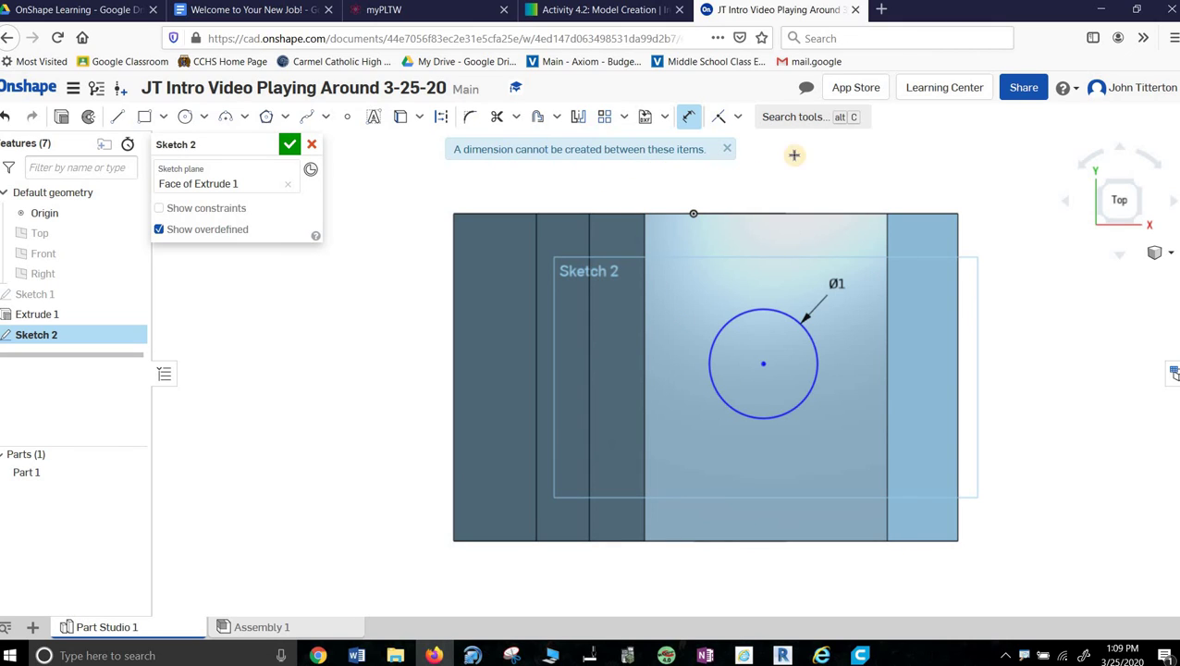
click(763, 363)
click(765, 215)
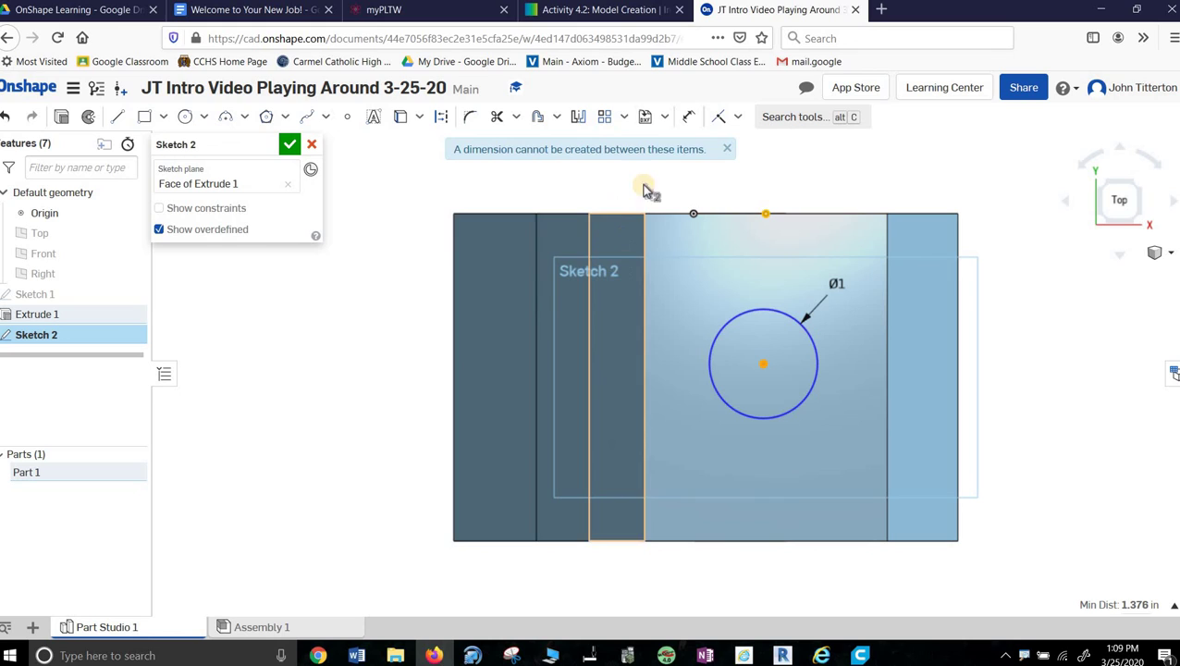
click(729, 150)
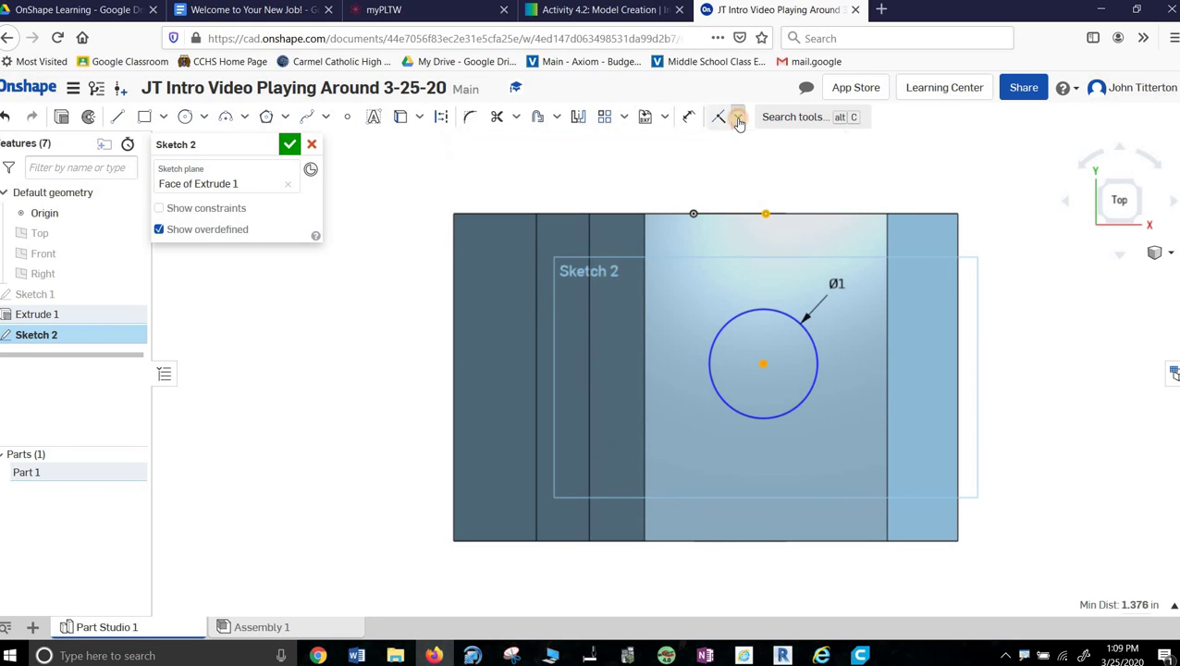
Dimension the circle centre 1 in below the face's top edge.
click(738, 117)
click(687, 119)
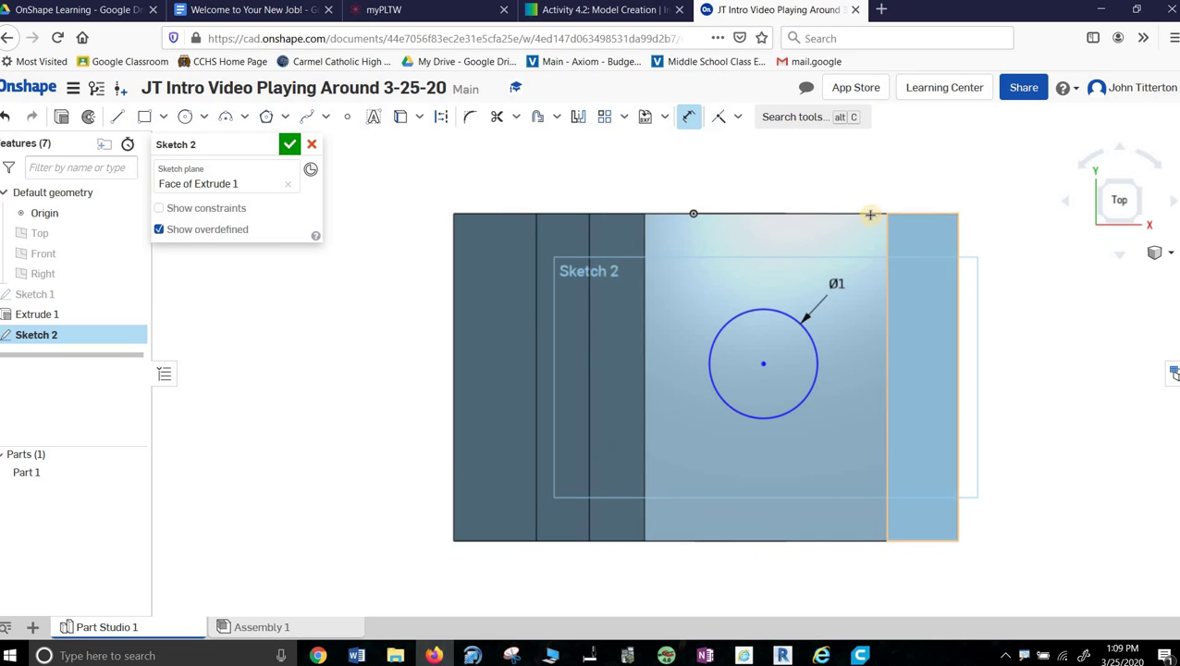
click(763, 364)
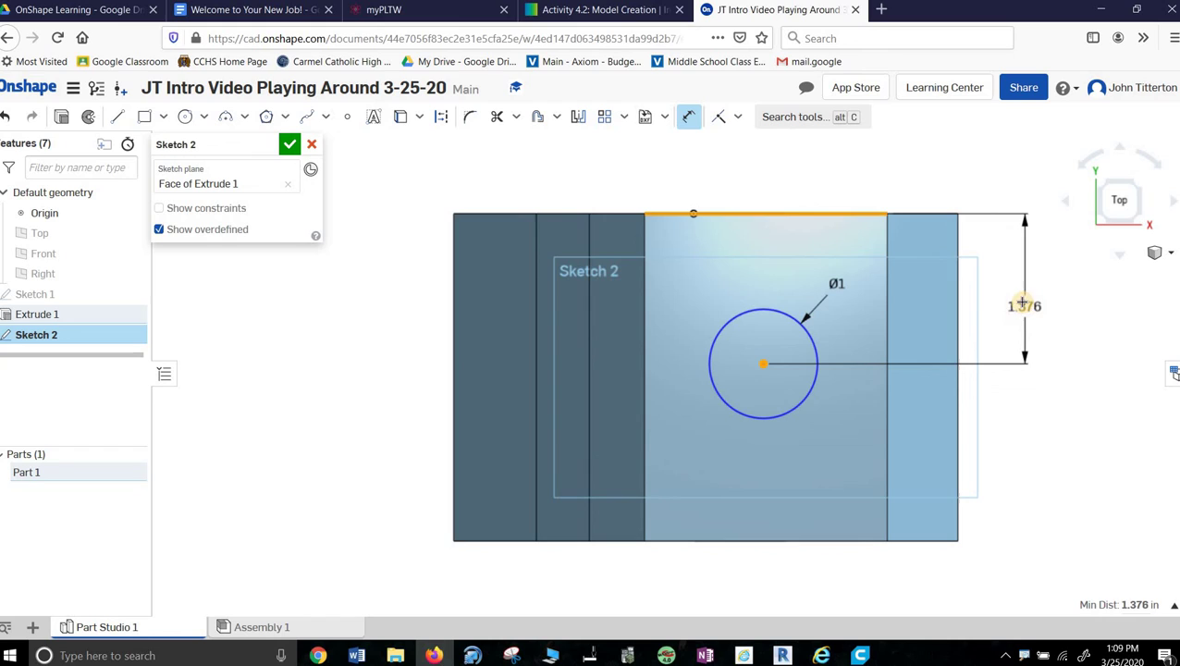
click(1040, 316)
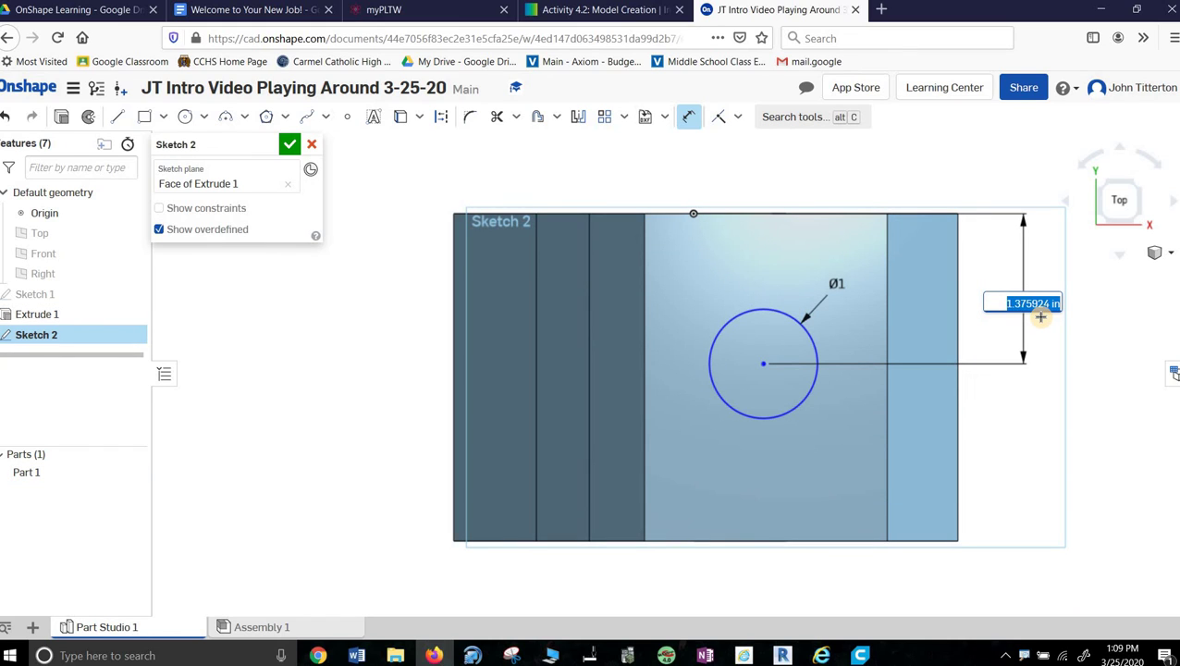
text(1)
key(Return)
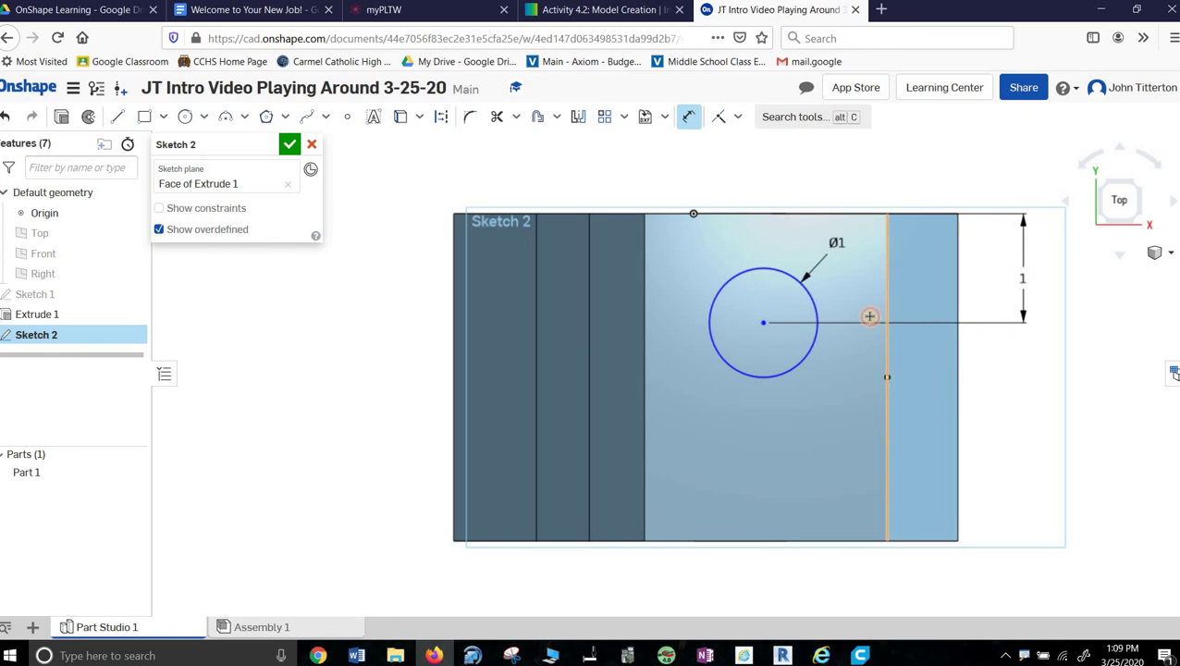
Dimension the circle centre 1 in from the face's right edge.
click(763, 326)
click(885, 458)
click(863, 577)
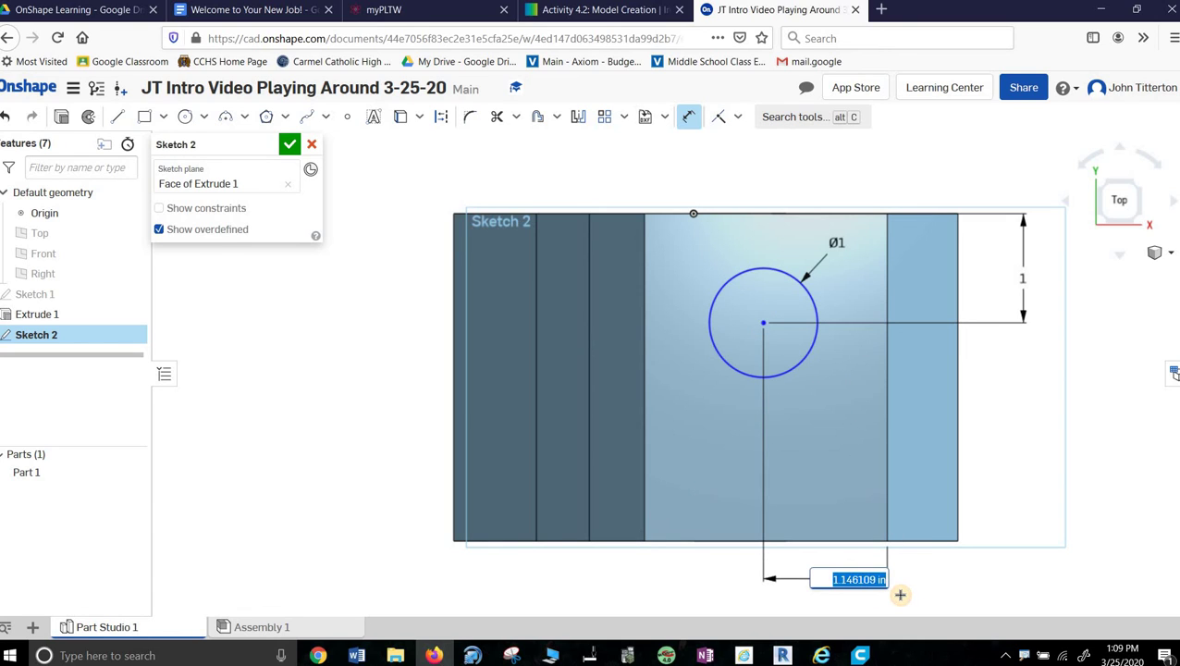
text(1)
key(Return)
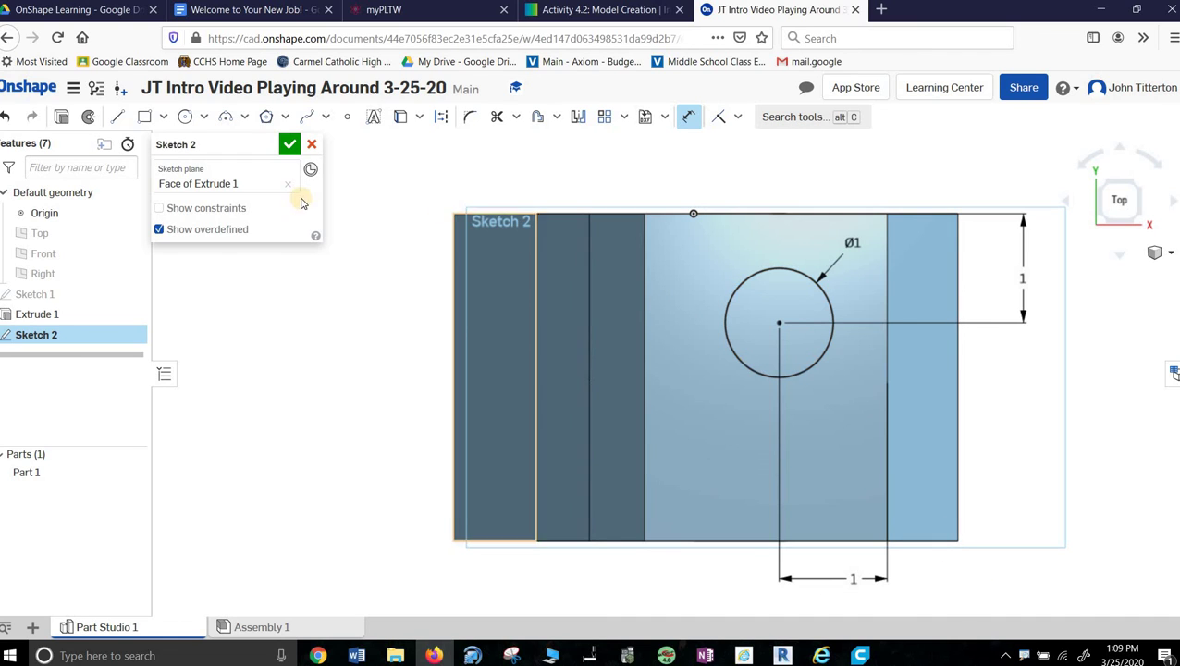
Finish Sketch 2 and extrude the circle with Remove, end type Through all, cutting the hole.
click(289, 146)
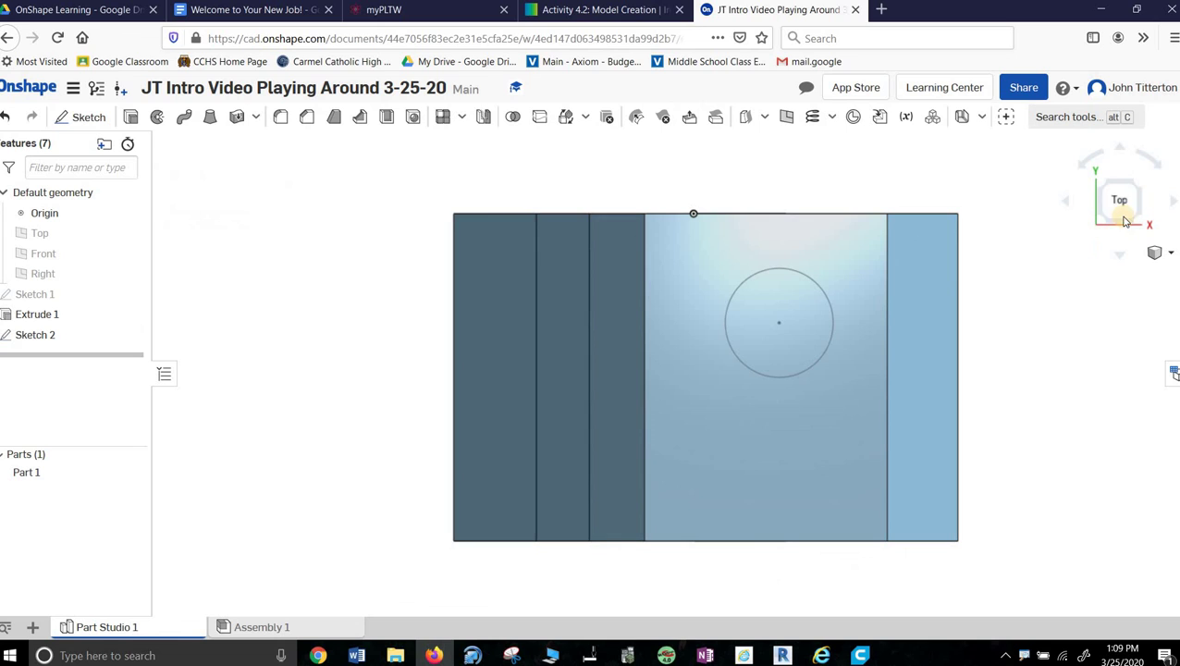
click(1106, 186)
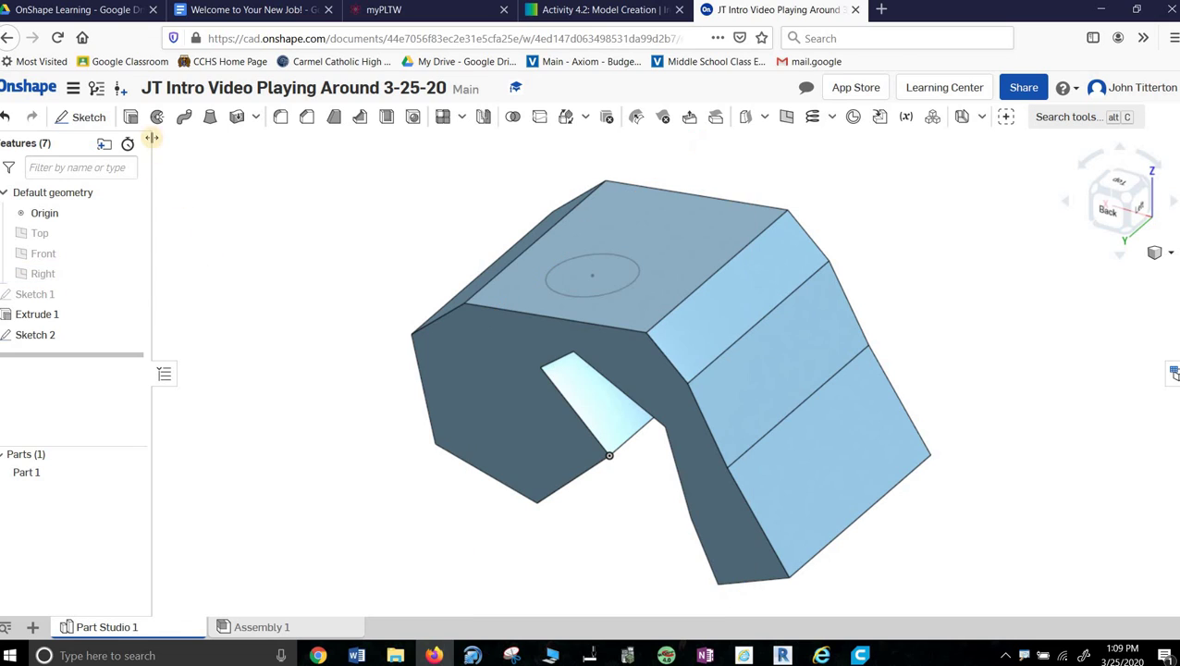
key(shift+e)
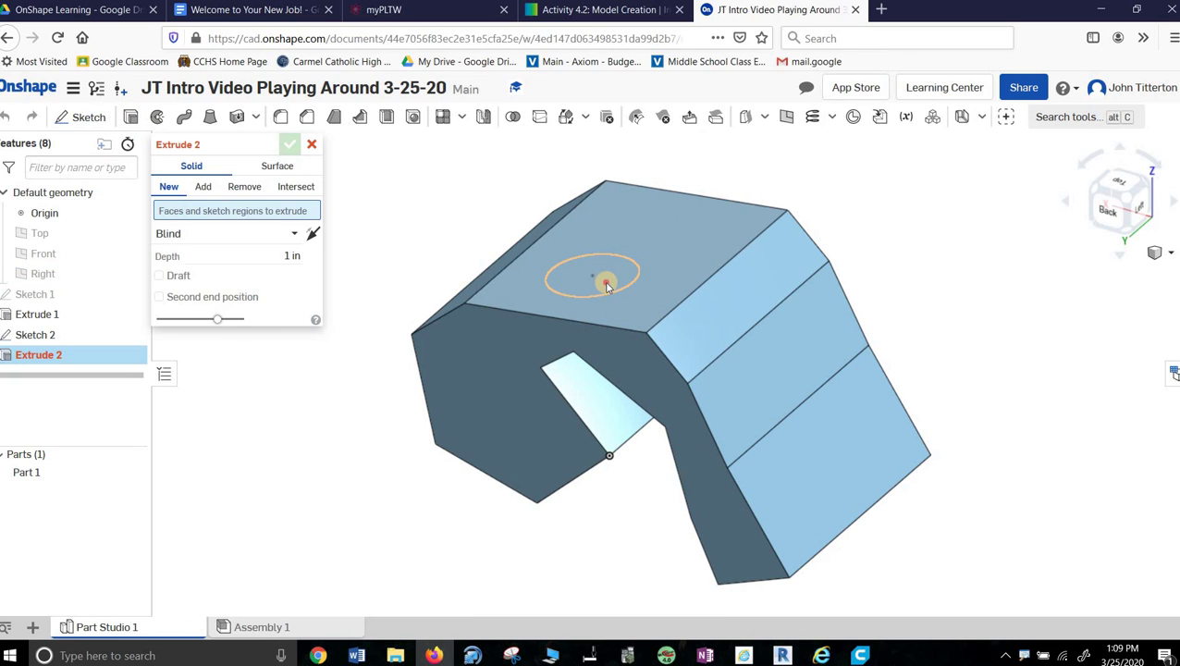
click(603, 279)
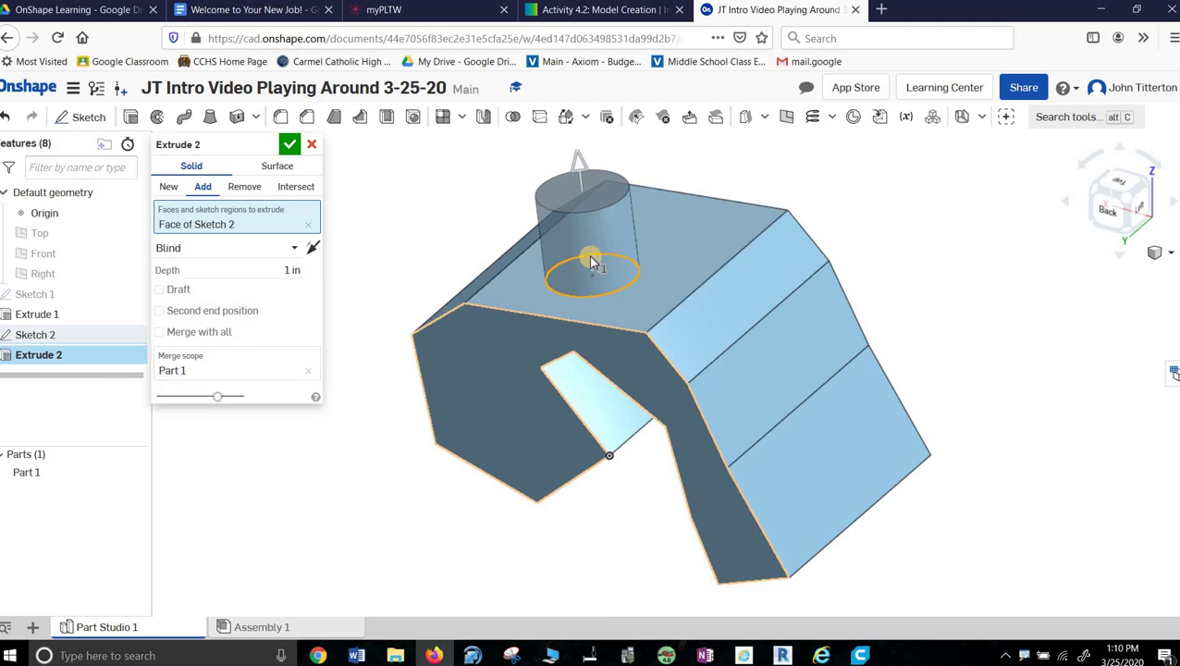
click(246, 189)
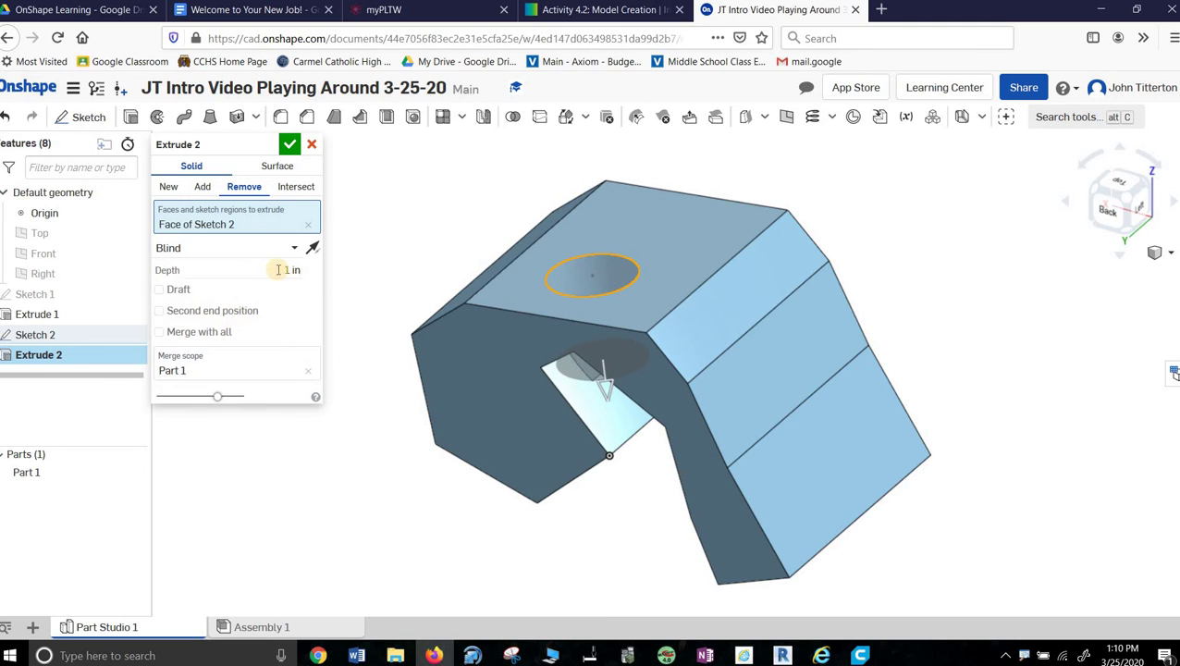
click(245, 271)
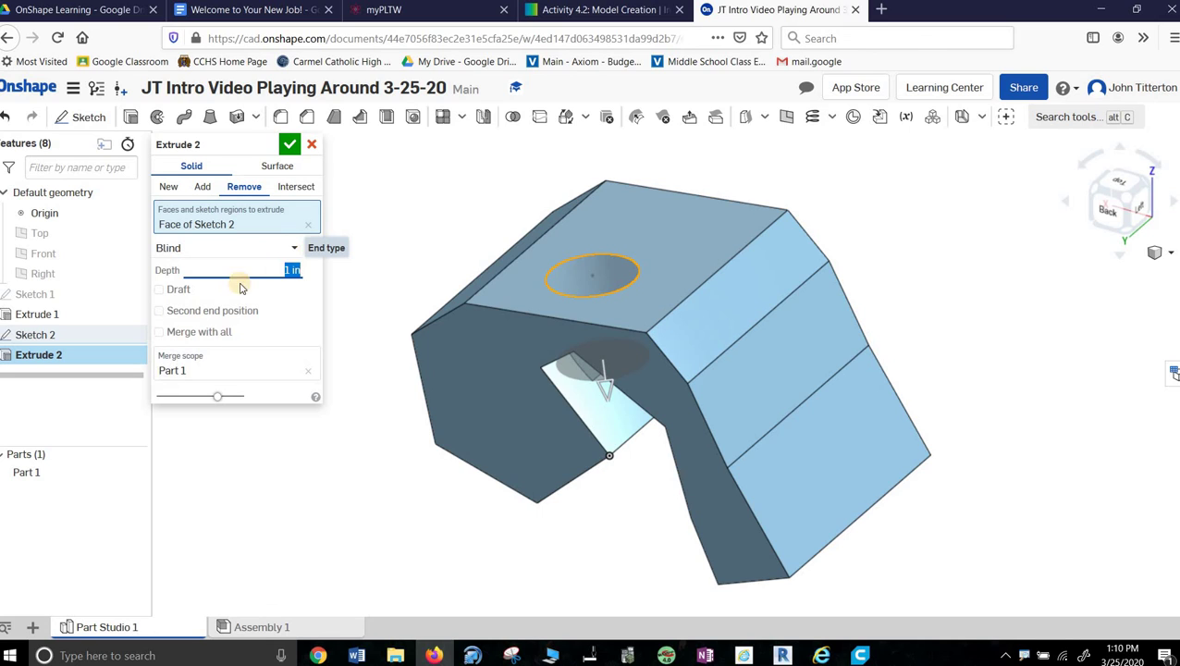
click(293, 247)
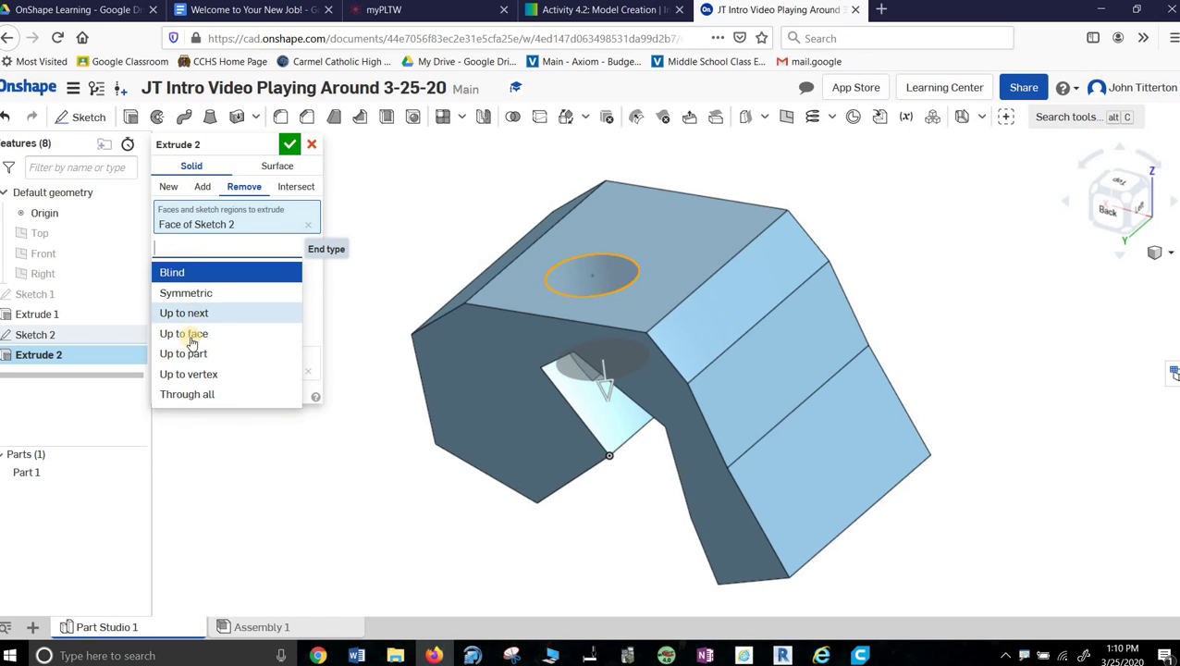
click(192, 399)
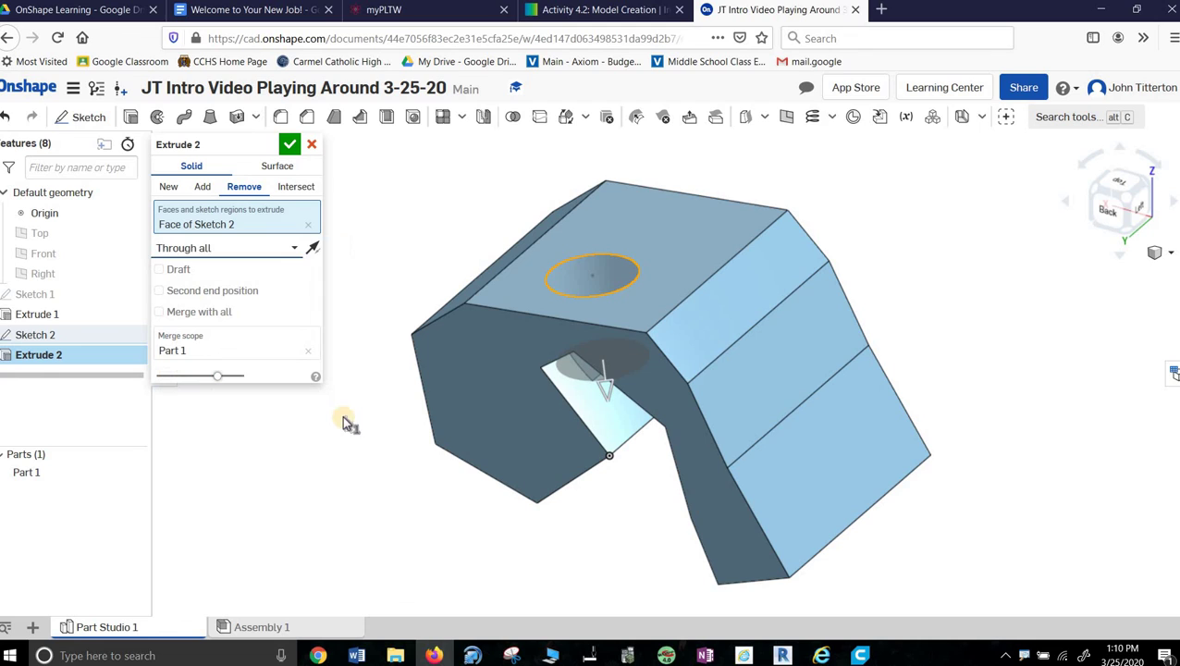
click(289, 144)
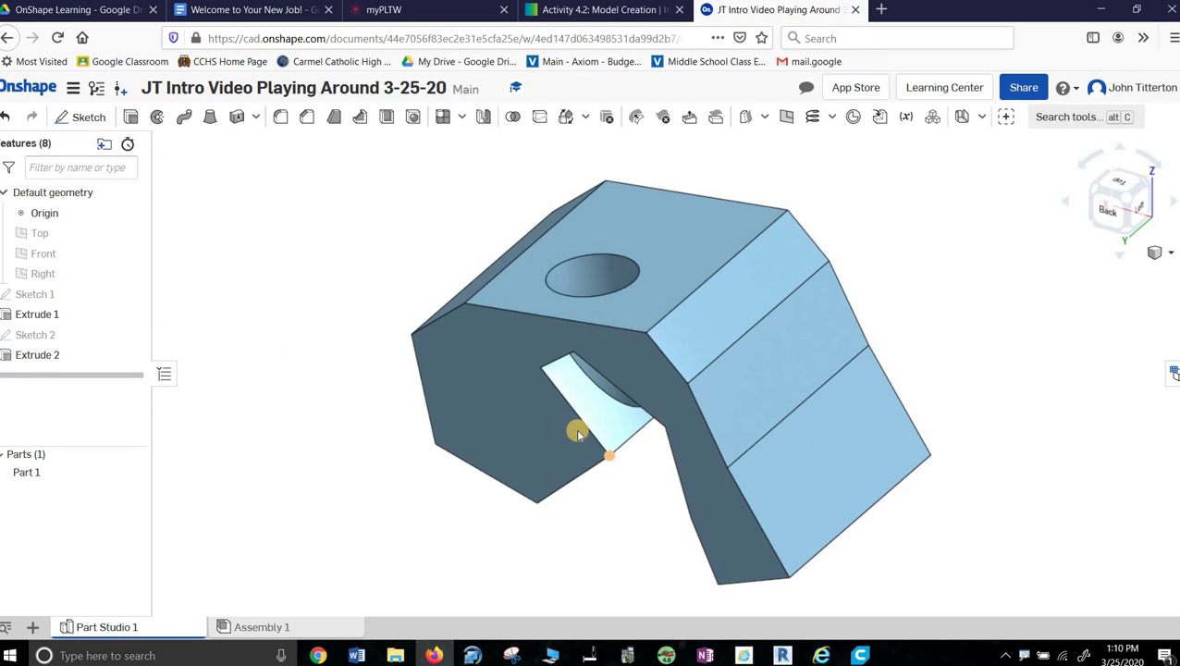
Orbit the part to check the hole from the underside and from the top face.
right_drag(581, 433, 476, 443)
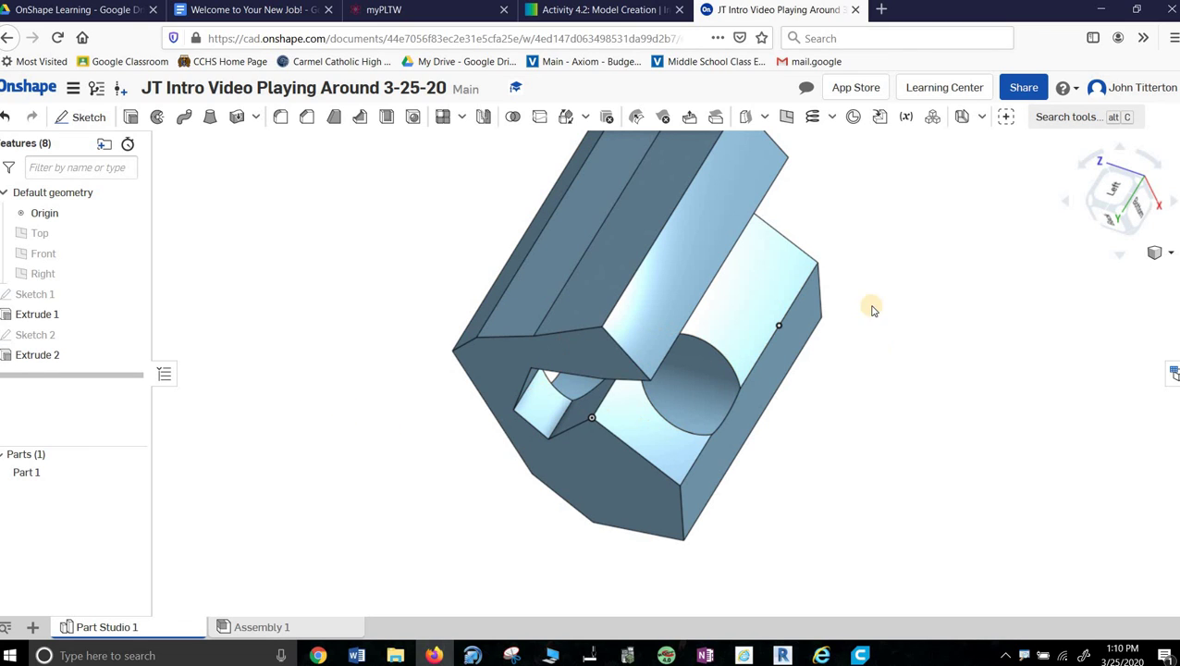
right_drag(885, 279, 628, 389)
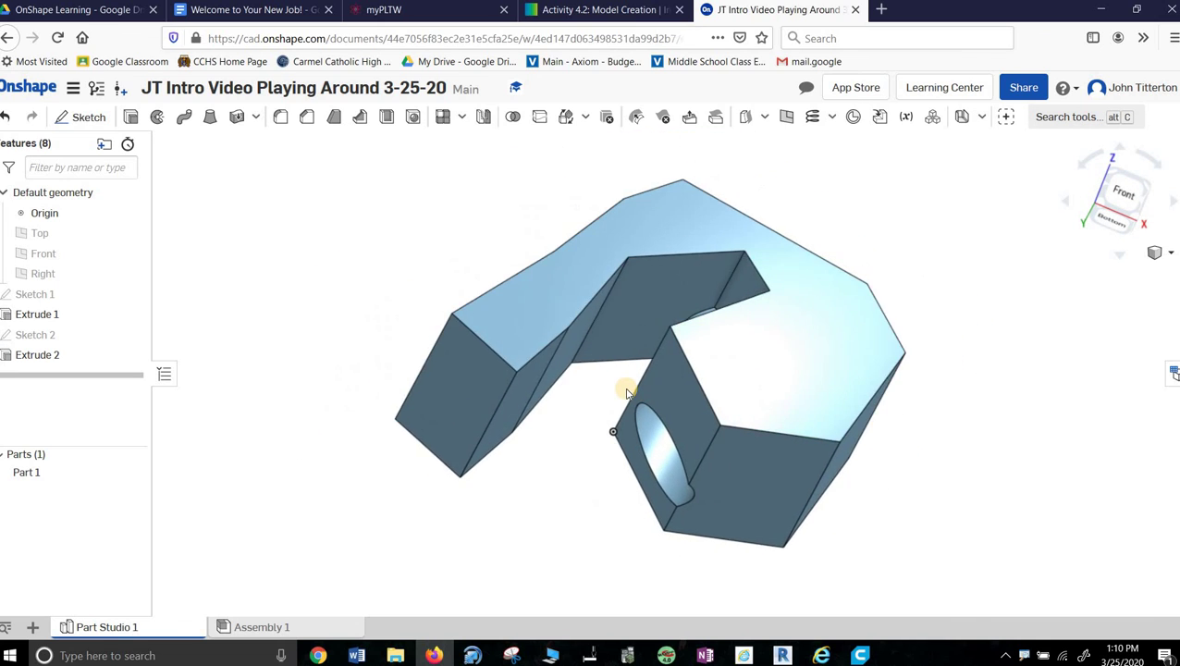
right_drag(631, 382, 508, 276)
Box-select geometry on the part's left block, then clear the selection.
drag(350, 173, 545, 408)
drag(432, 253, 574, 571)
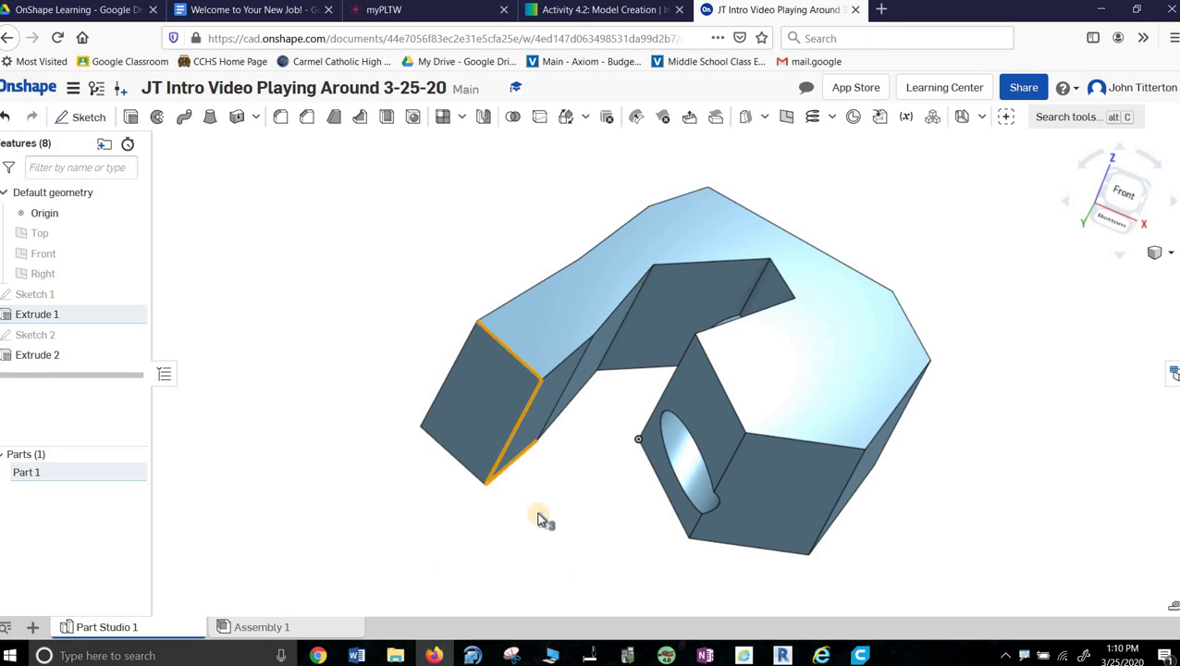
click(414, 284)
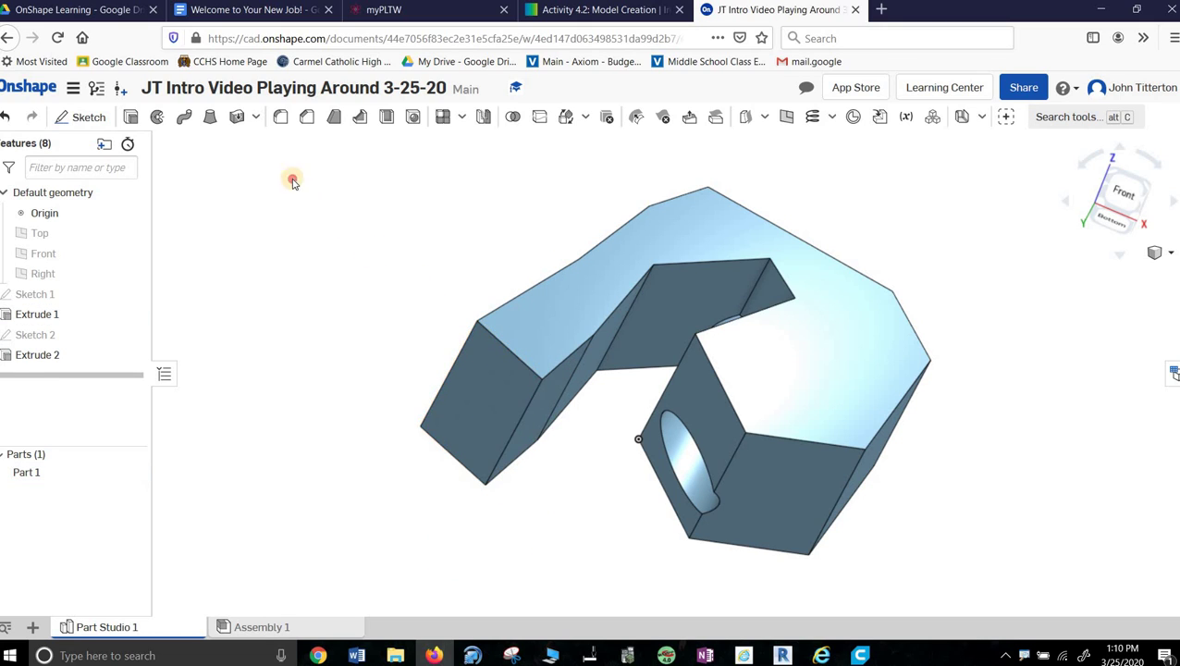
drag(292, 180, 586, 562)
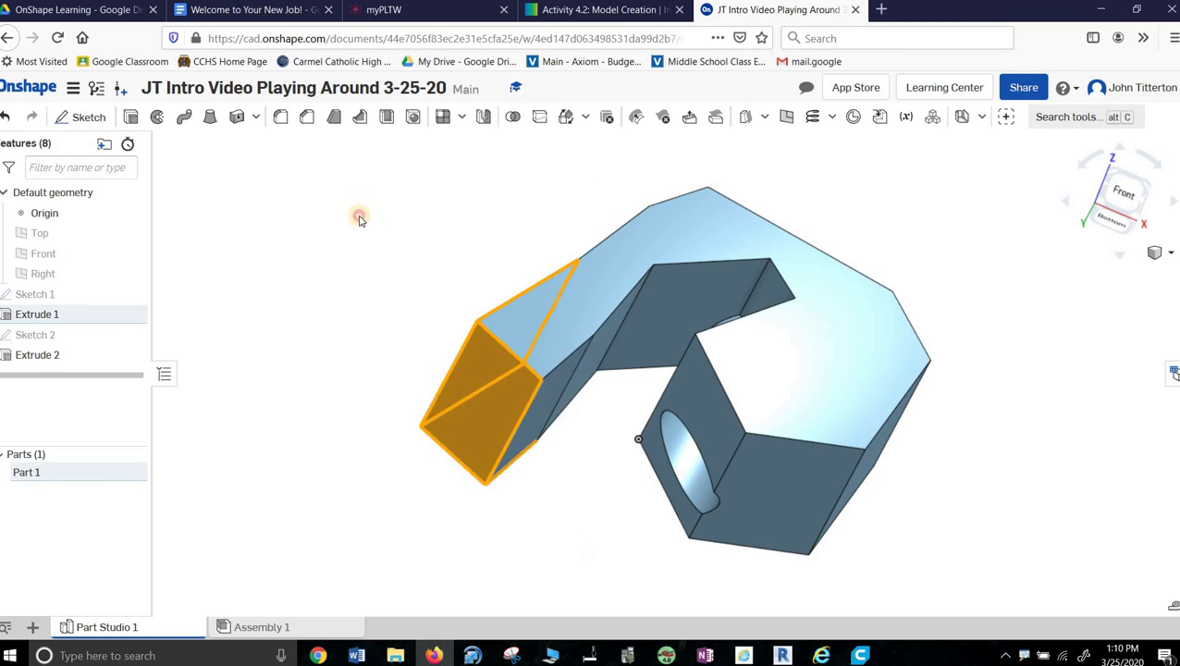
click(425, 321)
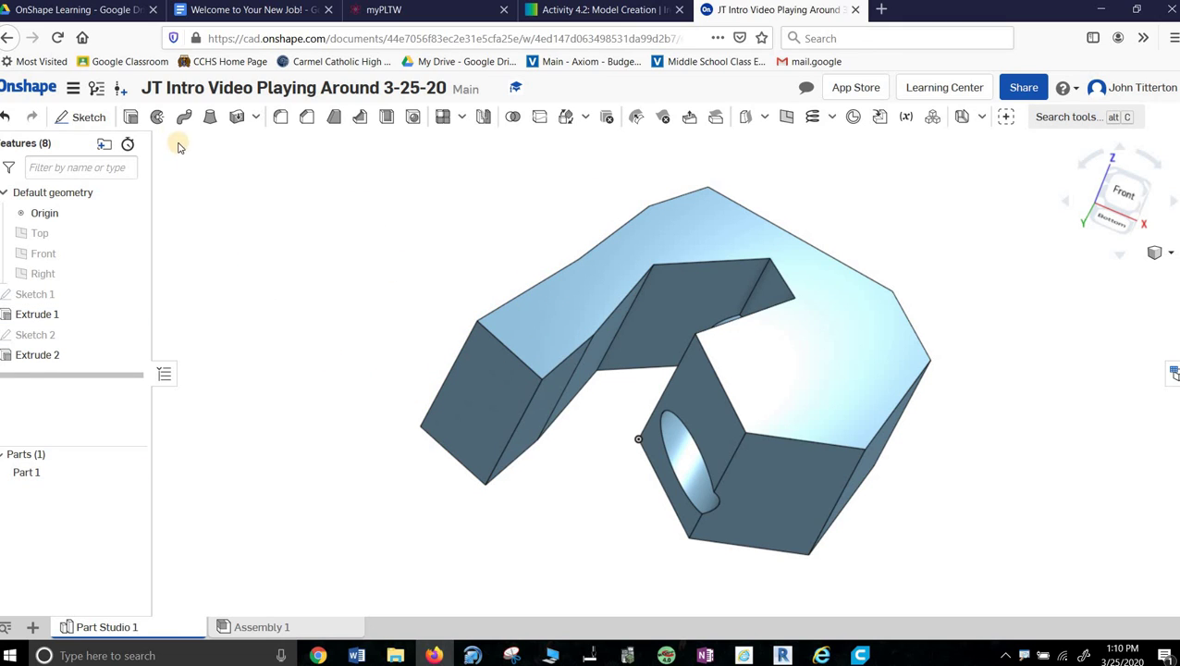